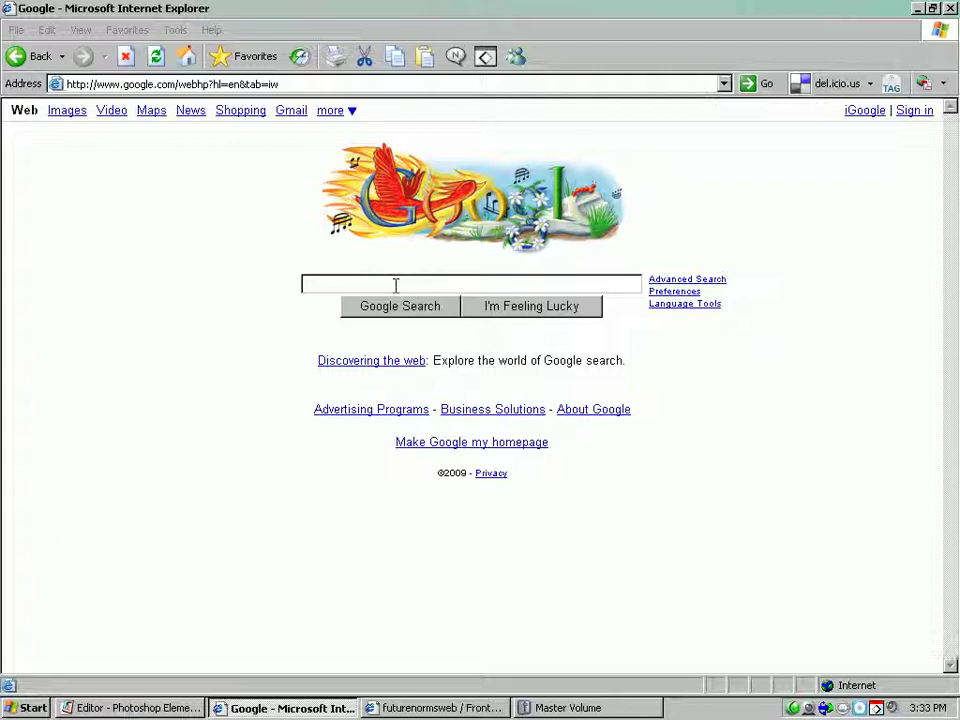
Run a Google Images search for 'computer'
{"action": "left_click", "coordinate": [71, 119]}
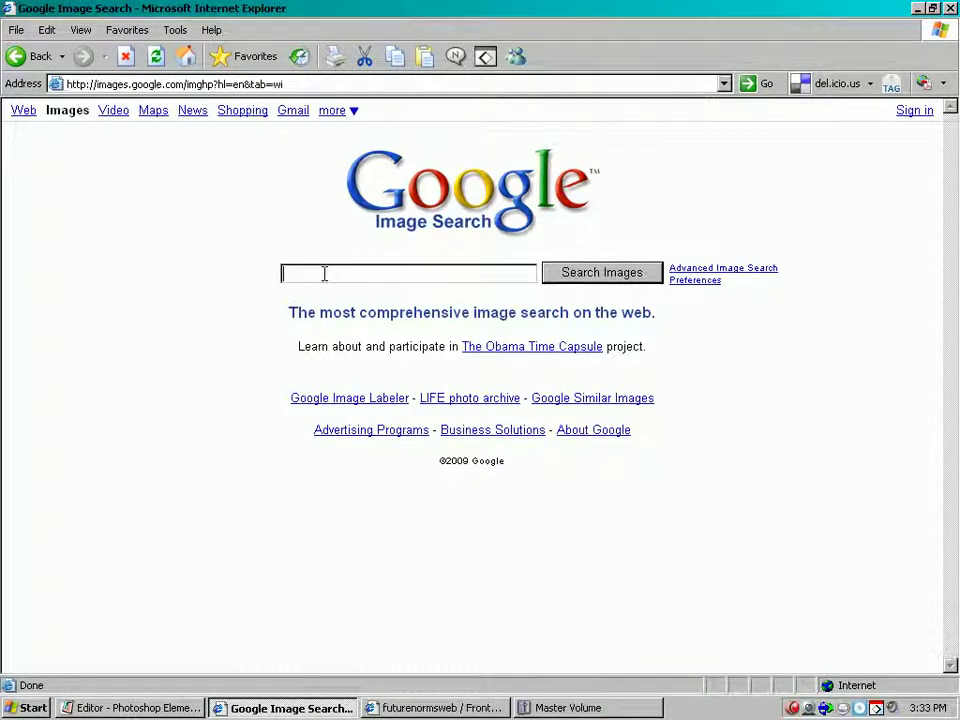
{"action": "type", "text": "comput"}
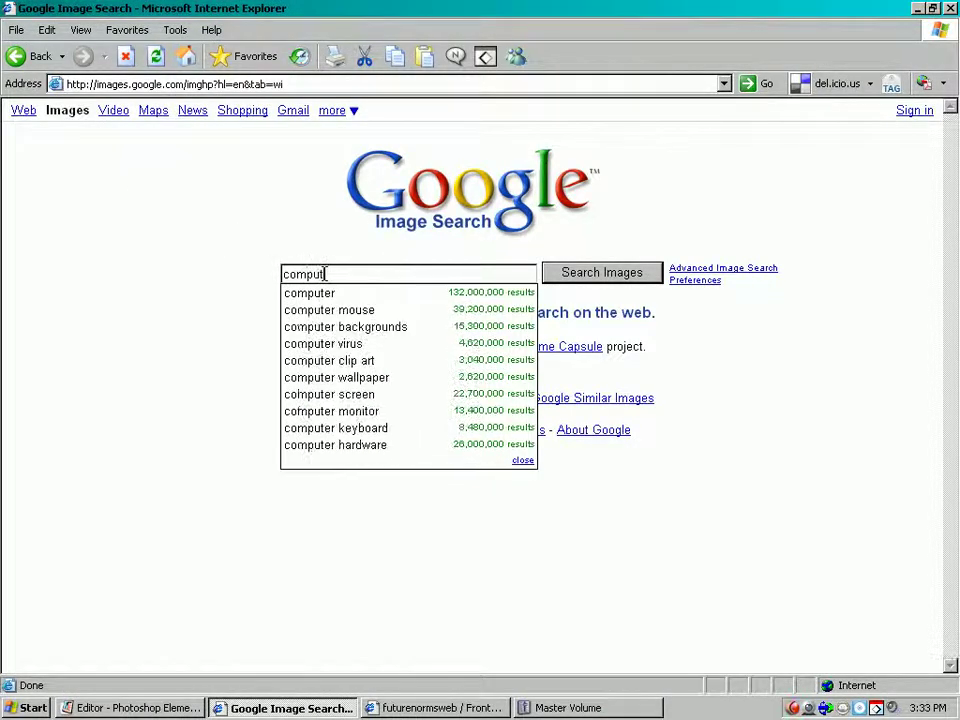
{"action": "type", "text": "er"}
{"action": "left_click", "coordinate": [560, 275]}
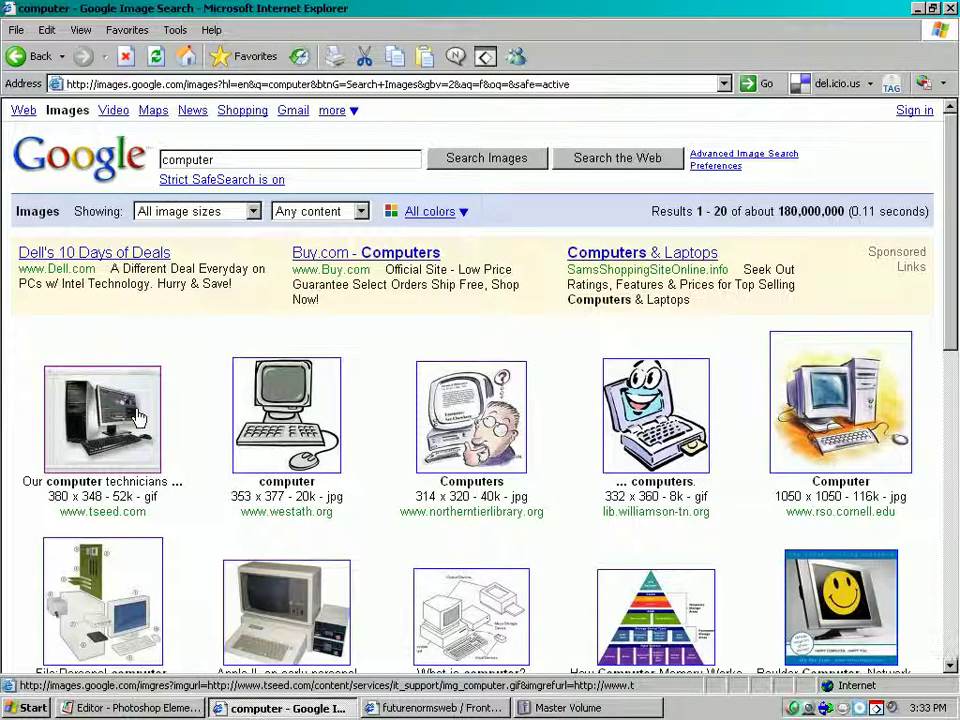
Open the first computer thumbnail and scroll down to its tseed.com picture
{"action": "left_click", "coordinate": [138, 416]}
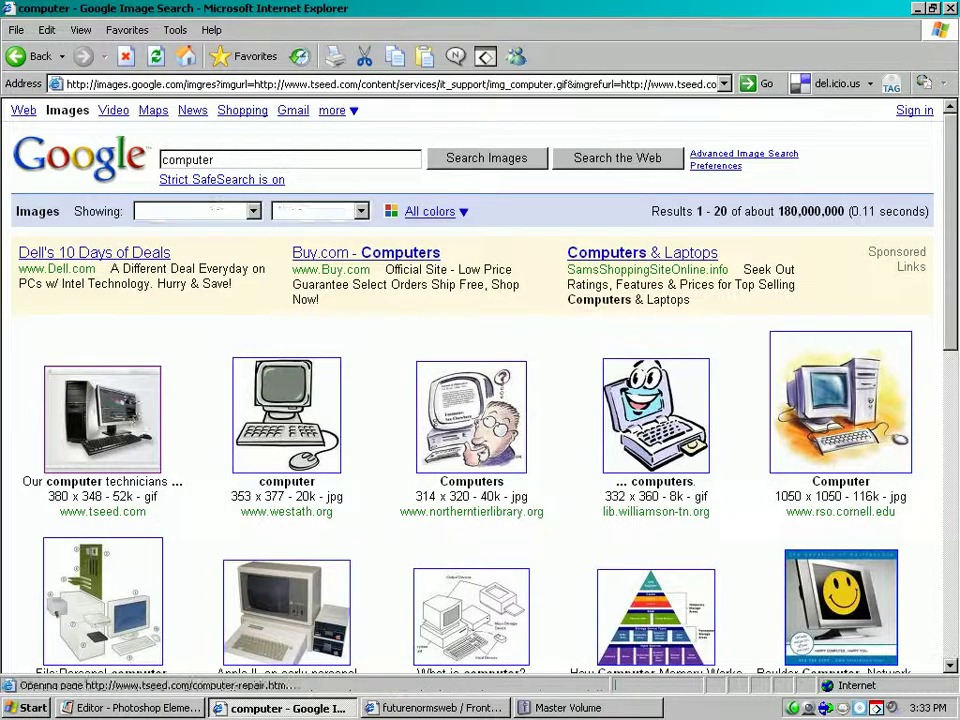
{"action": "scroll", "coordinate": [100, 435], "scroll_direction": "down", "scroll_amount": 5}
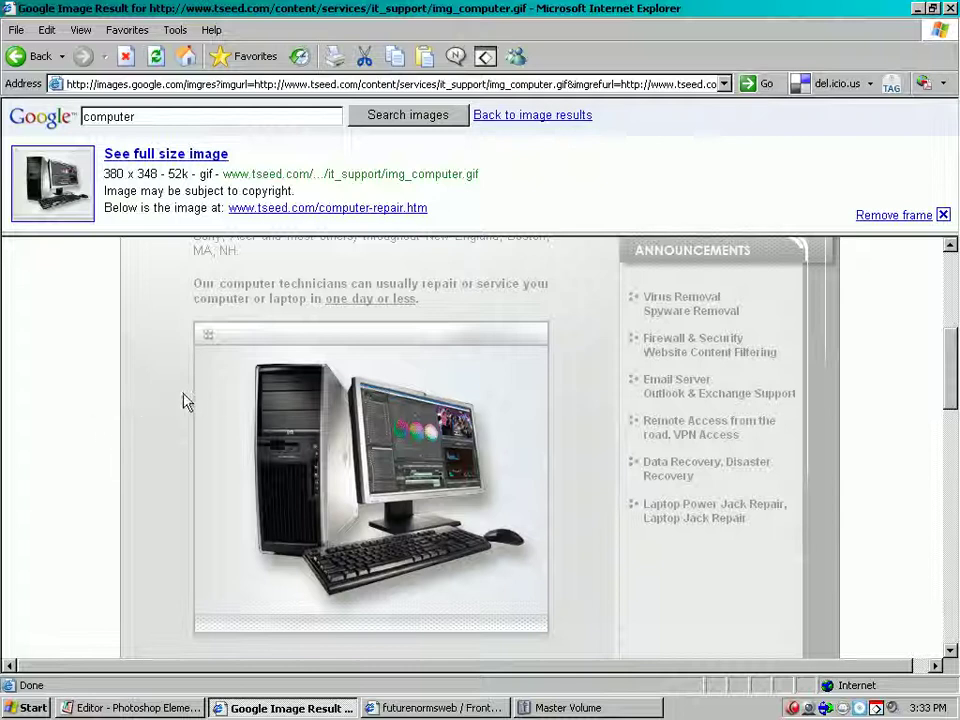
{"action": "mouse_move", "coordinate": [222, 399]}
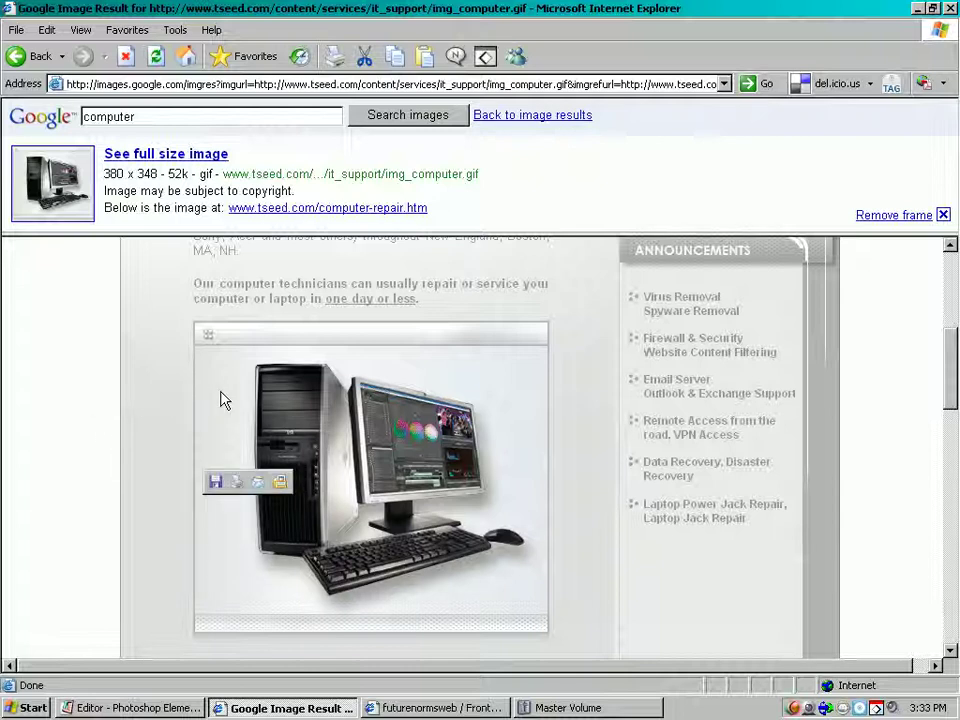
Save the computer picture as img_computer.gif in the network share's 1-Tech folder
{"action": "left_click", "coordinate": [215, 483]}
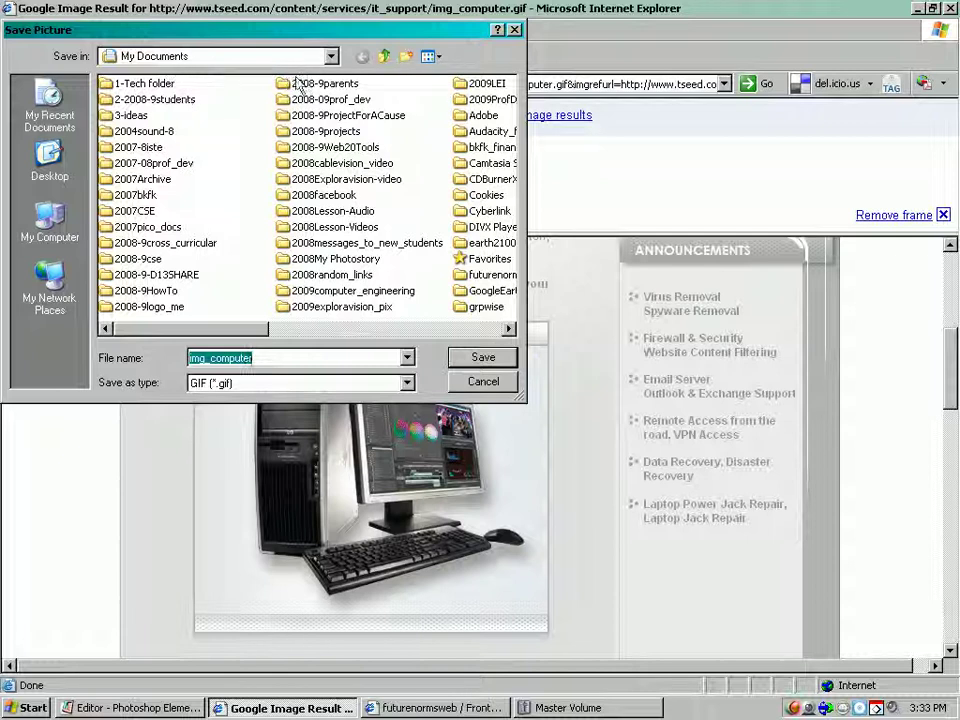
{"action": "left_click", "coordinate": [331, 56]}
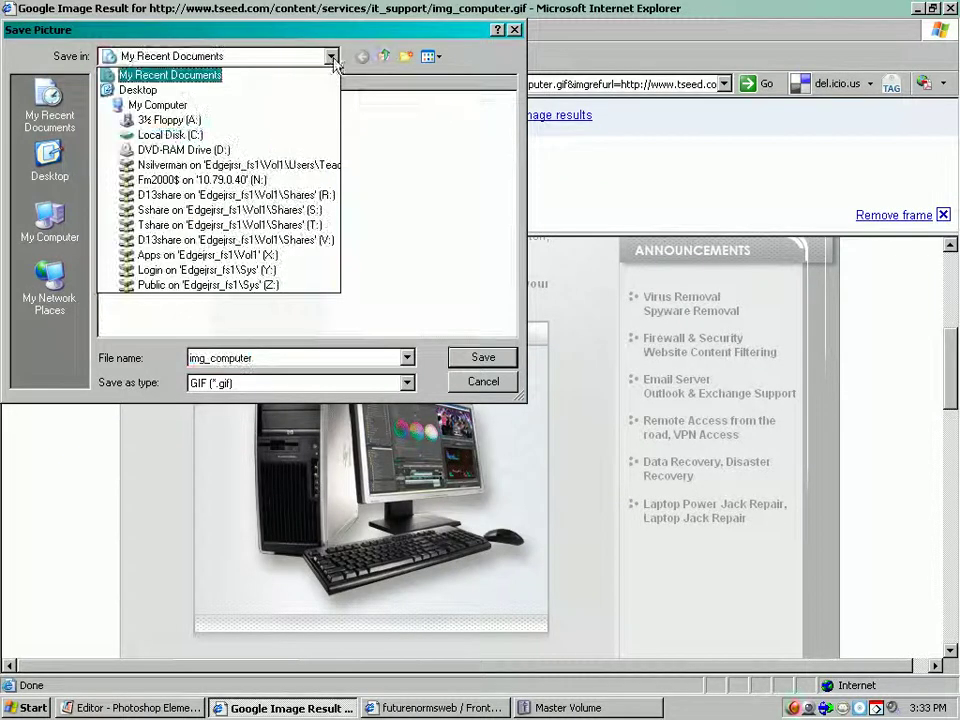
{"action": "left_click", "coordinate": [257, 163]}
{"action": "double_click", "coordinate": [148, 85]}
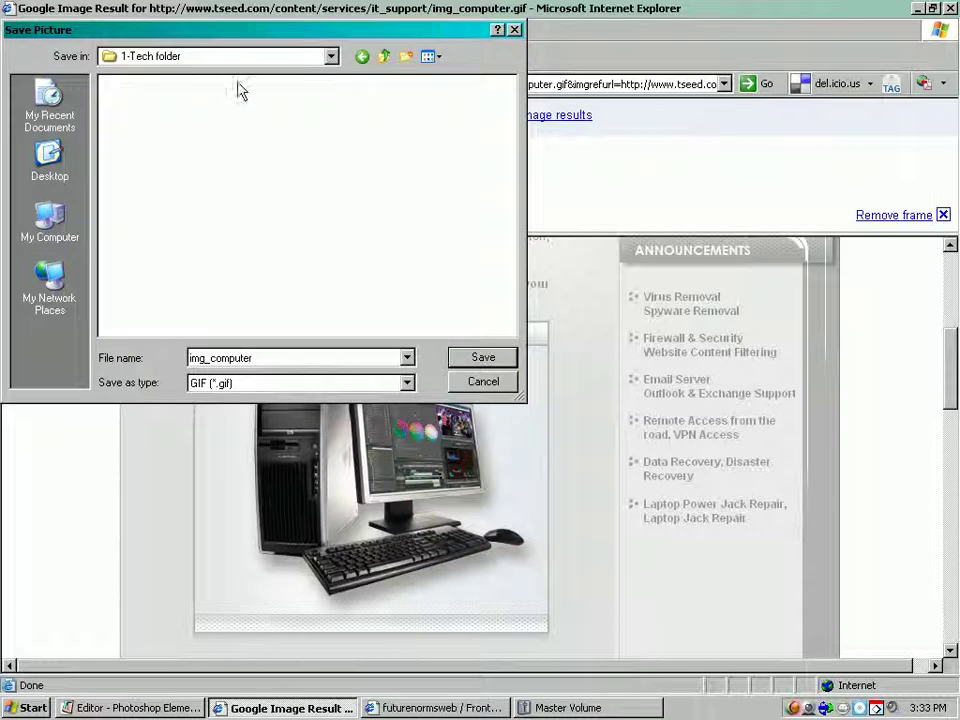
{"action": "left_click", "coordinate": [483, 358]}
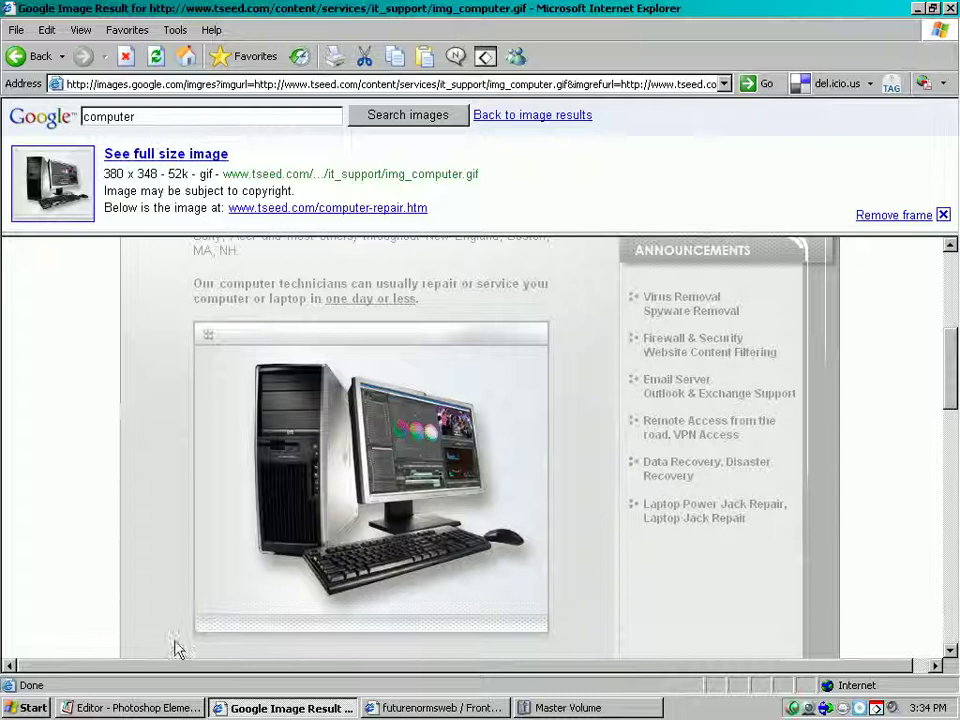
In Photoshop Elements, create Untitled-1 as a new image from the clipboard screenshot
{"action": "left_click", "coordinate": [176, 708]}
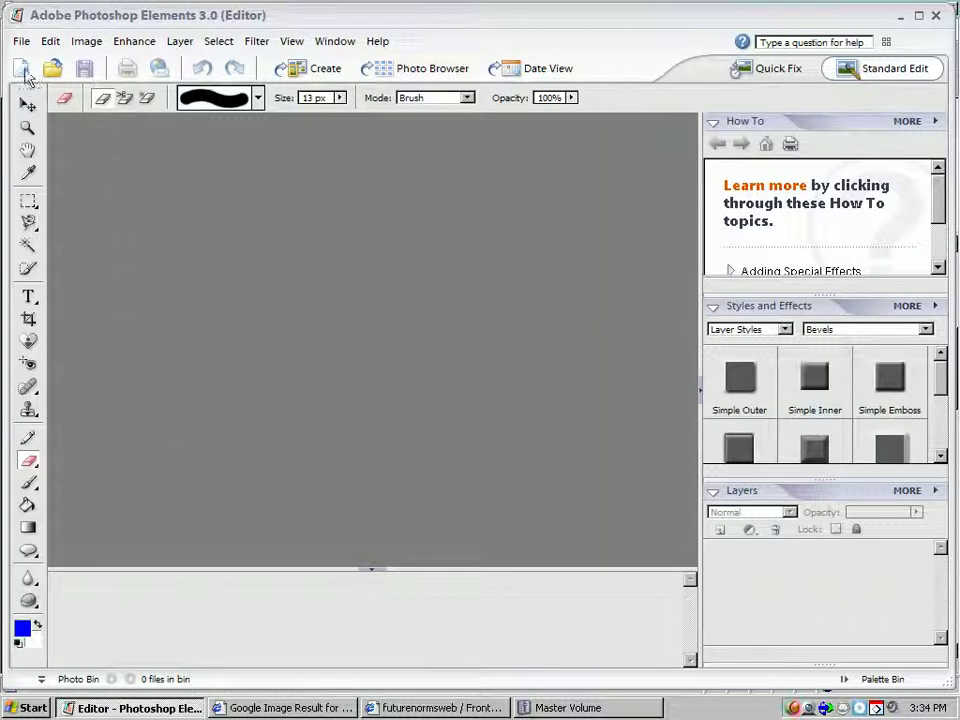
{"action": "left_click", "coordinate": [21, 42]}
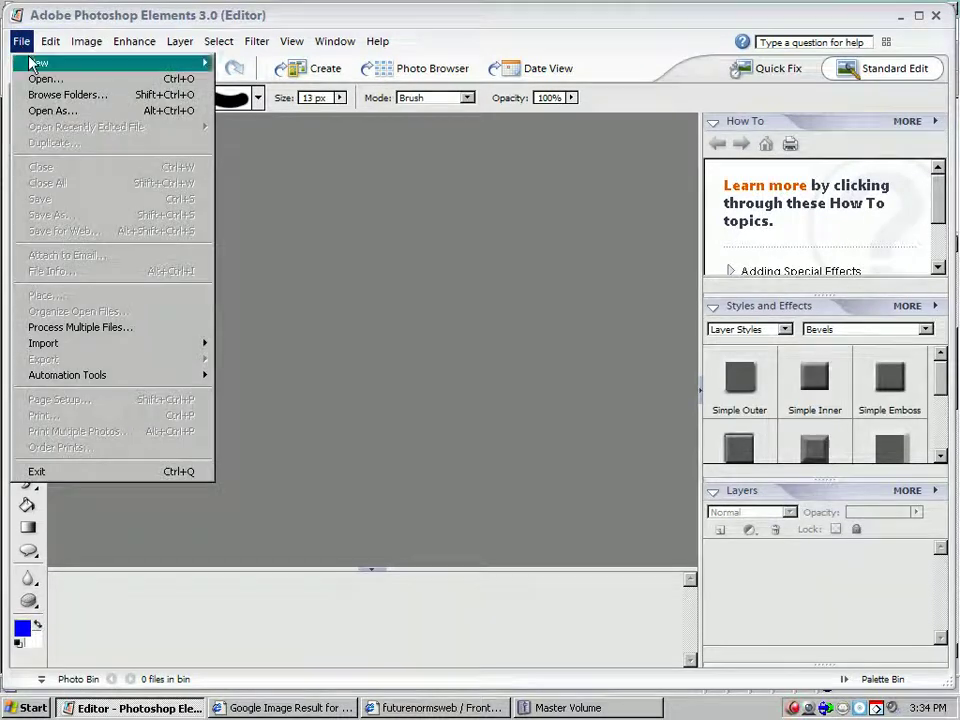
{"action": "mouse_move", "coordinate": [94, 63]}
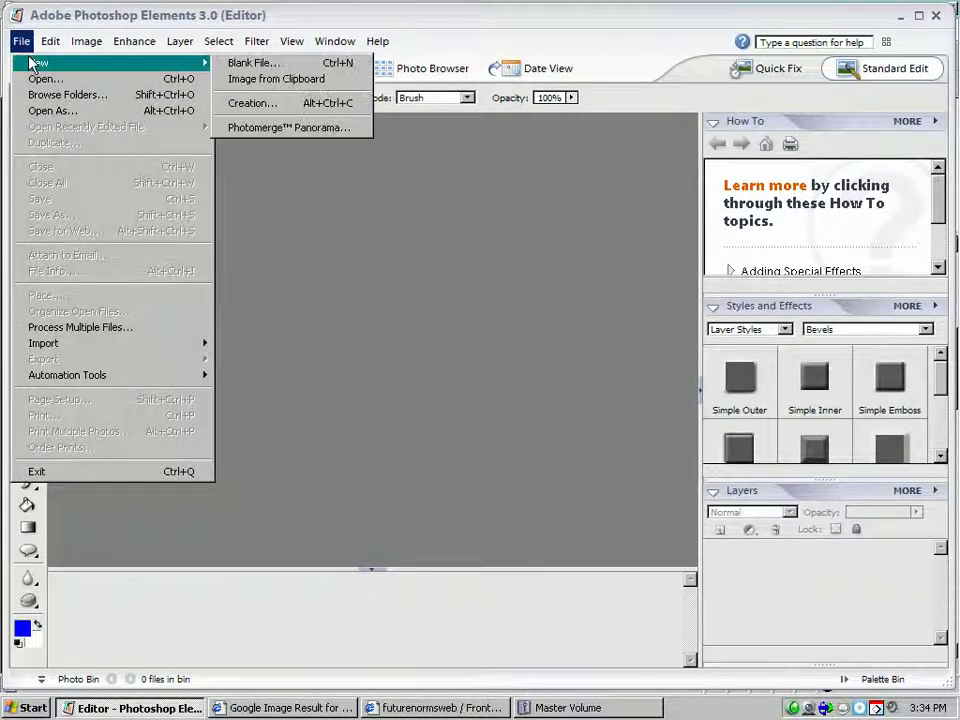
{"action": "left_click", "coordinate": [369, 80]}
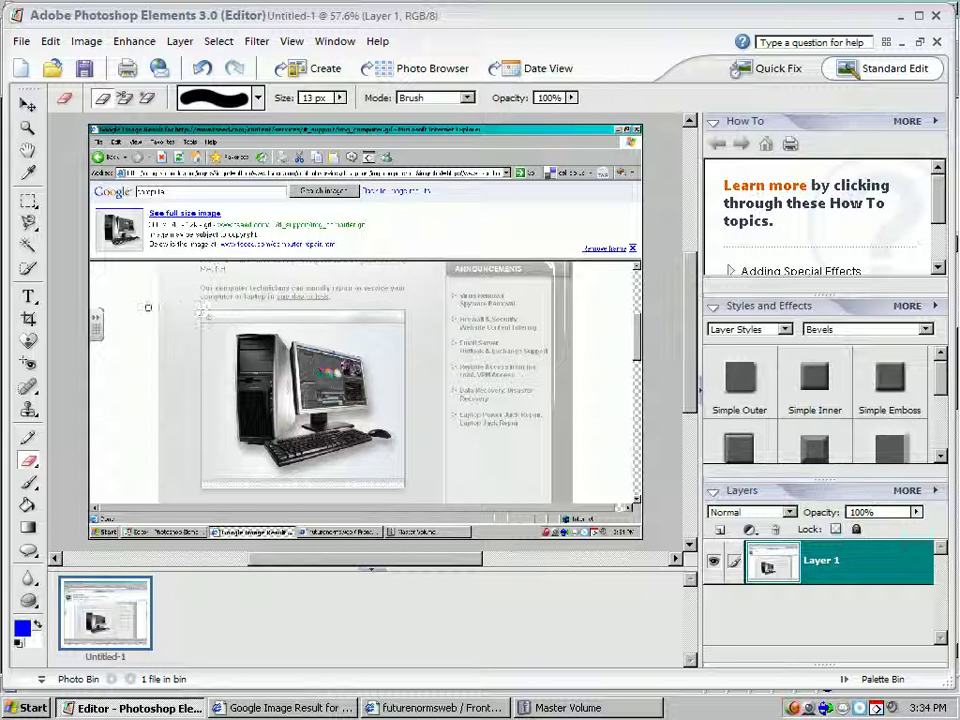
Crop the browser screenshot down to the framed computer picture
{"action": "left_click", "coordinate": [30, 322]}
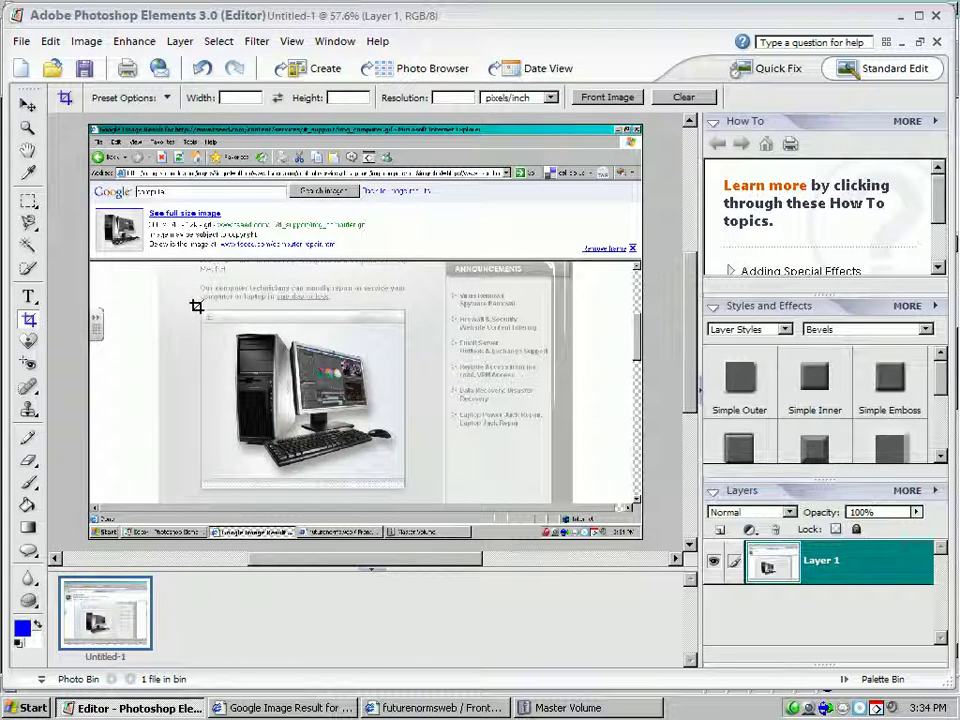
{"action": "mouse_move", "coordinate": [196, 306]}
{"action": "left_mouse_down"}
{"action": "mouse_move", "coordinate": [294, 439]}
{"action": "mouse_move", "coordinate": [407, 491]}
{"action": "left_mouse_up"}
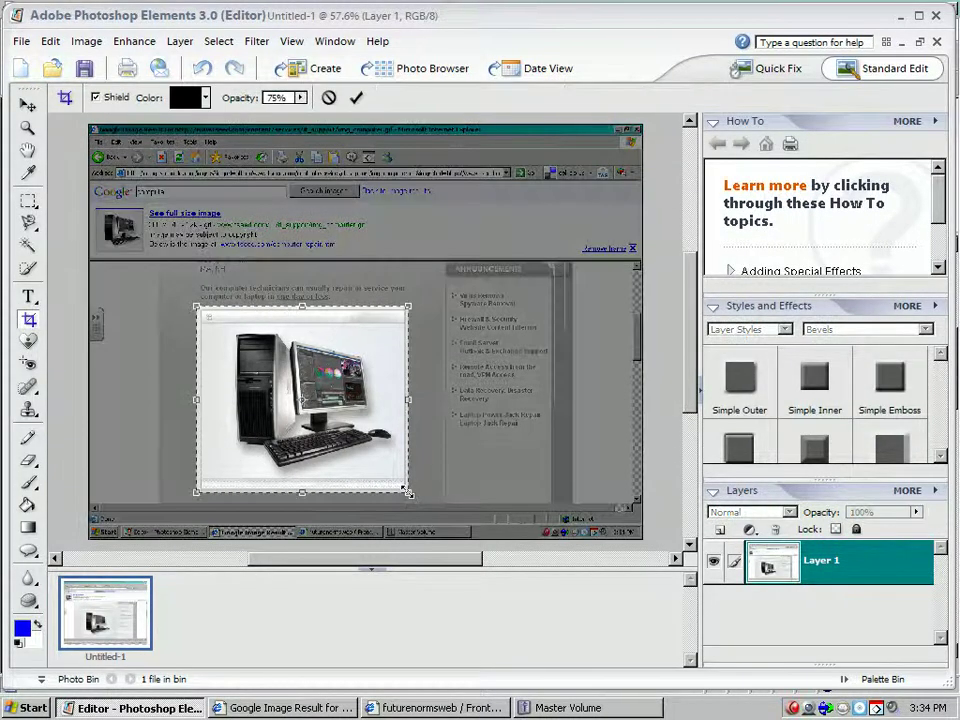
{"action": "left_click", "coordinate": [357, 98]}
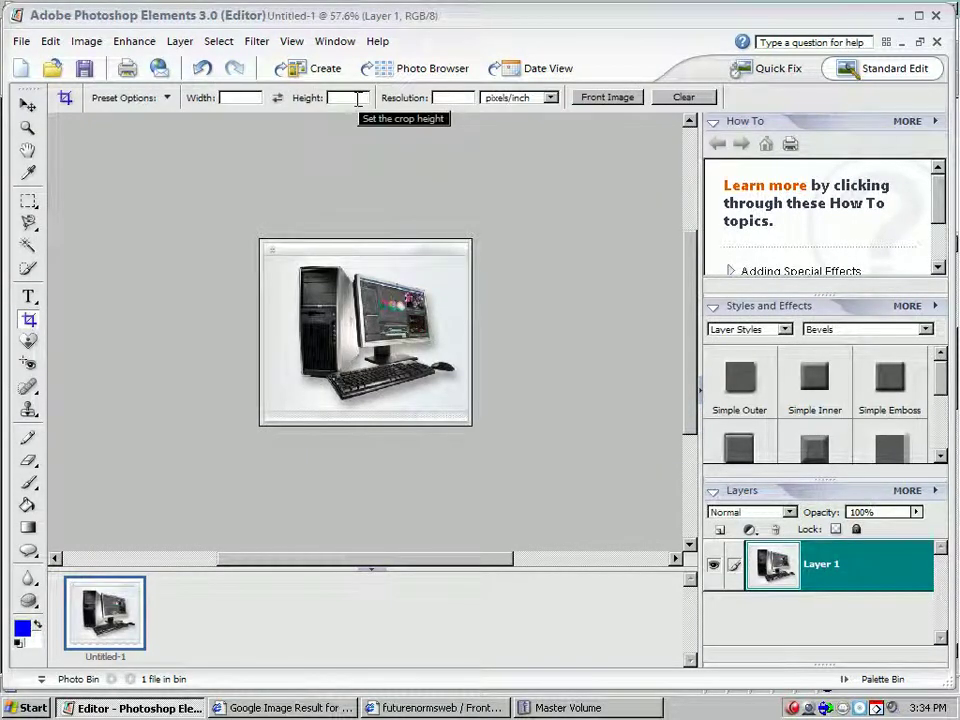
Zoom in twice on the cropped computer picture to reach 100%
{"action": "left_click", "coordinate": [28, 129]}
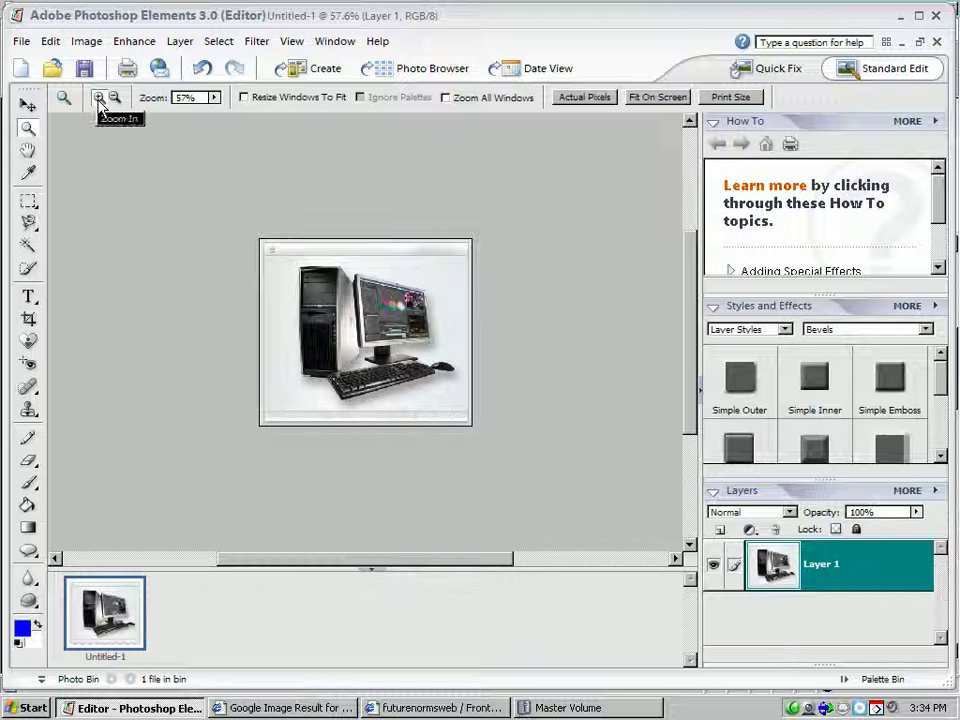
{"action": "left_click", "coordinate": [290, 291]}
{"action": "left_click", "coordinate": [290, 291]}
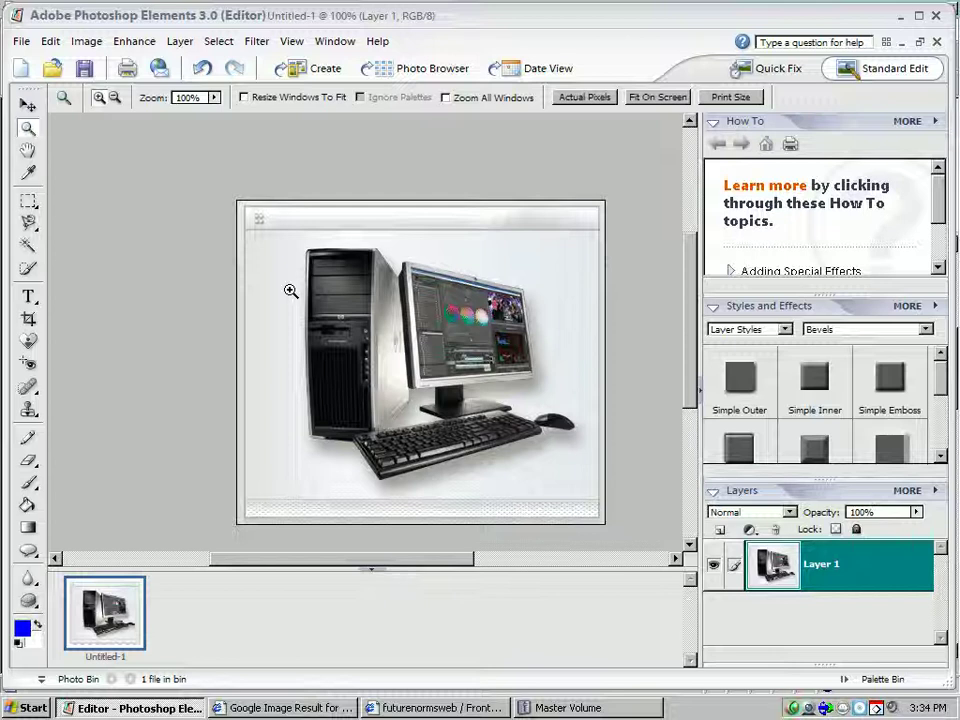
Crop tighter around the computer to remove the grey border
{"action": "left_click", "coordinate": [30, 321]}
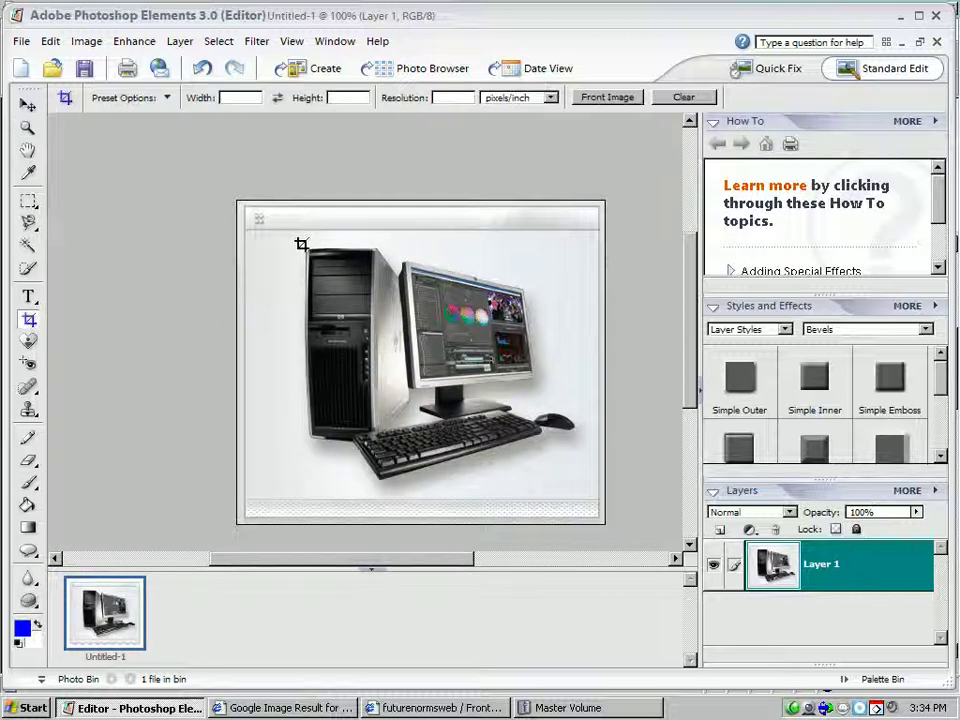
{"action": "mouse_move", "coordinate": [298, 243]}
{"action": "left_mouse_down"}
{"action": "mouse_move", "coordinate": [343, 403]}
{"action": "mouse_move", "coordinate": [429, 484]}
{"action": "mouse_move", "coordinate": [578, 481]}
{"action": "left_mouse_up"}
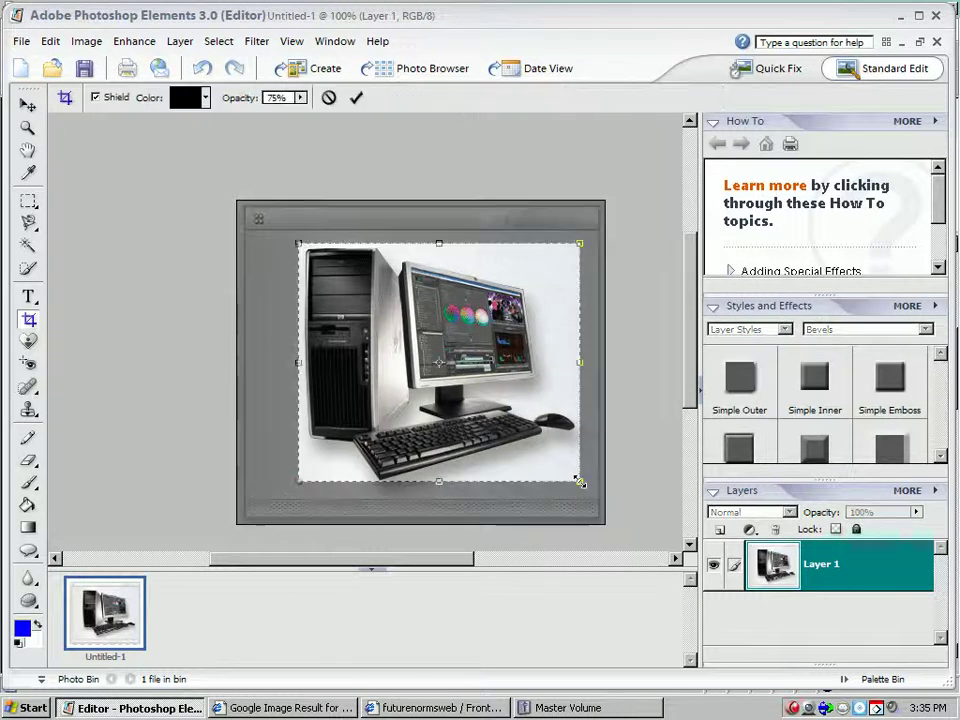
{"action": "left_click", "coordinate": [356, 99]}
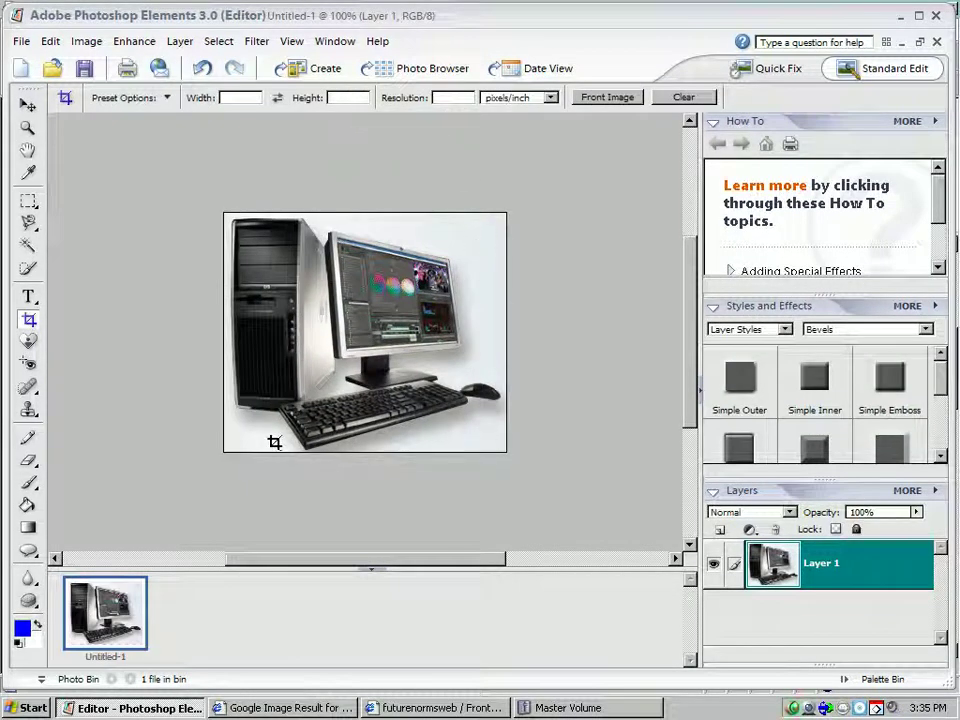
Use the Magic Eraser to erase the white background around the computer
{"action": "left_click", "coordinate": [28, 462]}
{"action": "right_click", "coordinate": [31, 465]}
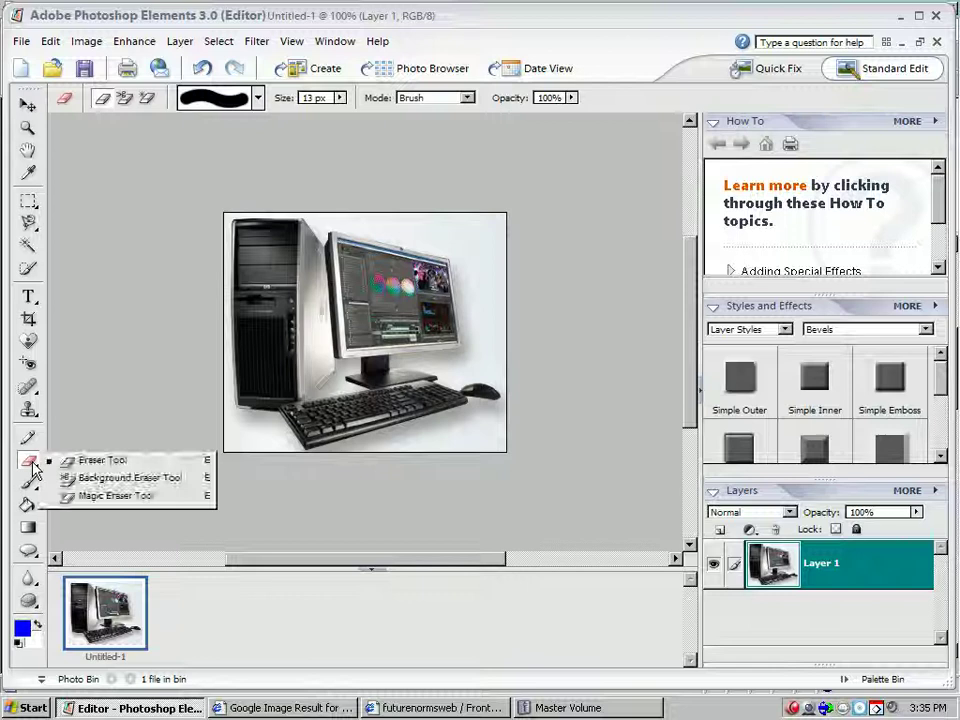
{"action": "left_click", "coordinate": [141, 496]}
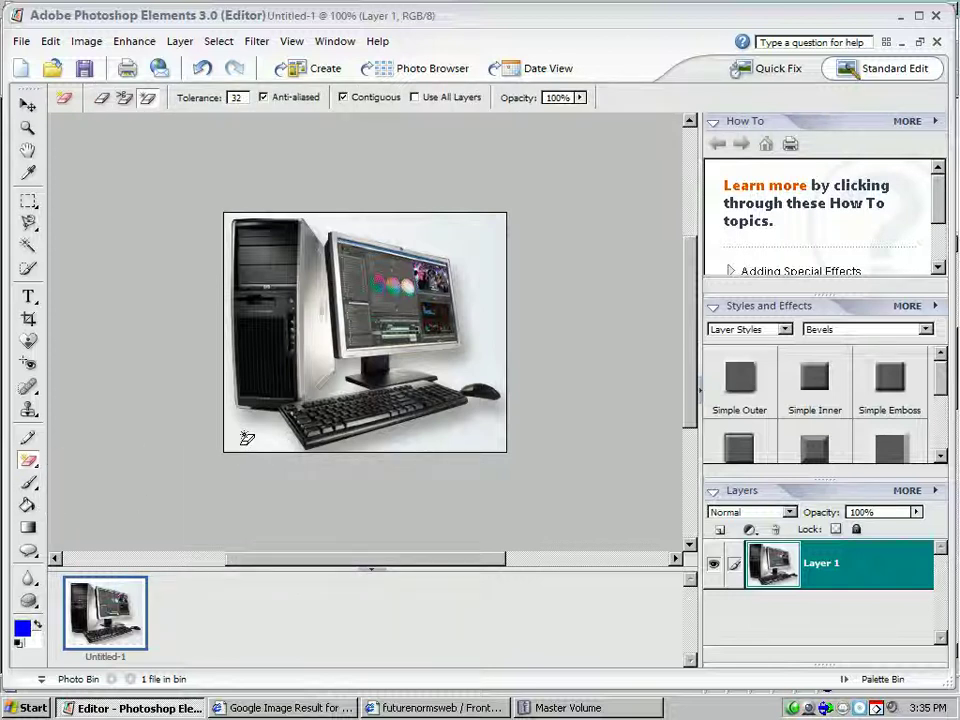
{"action": "left_click", "coordinate": [246, 438]}
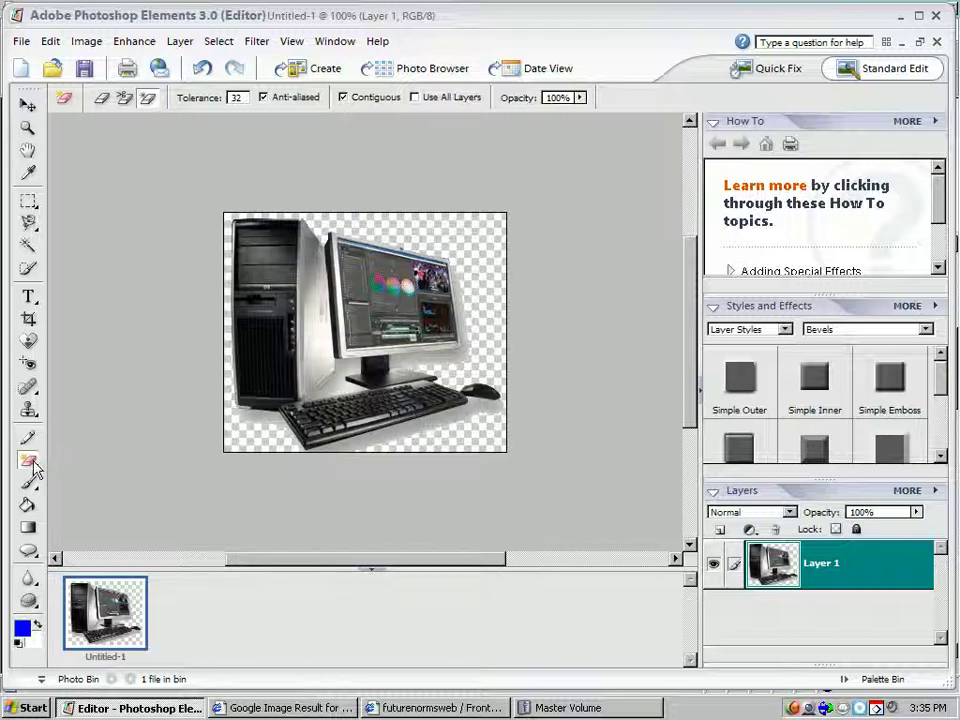
Switch from the Magic Eraser back to the ordinary Eraser Tool
{"action": "mouse_move", "coordinate": [33, 466]}
{"action": "left_mouse_down"}
{"action": "mouse_move", "coordinate": [150, 476]}
{"action": "mouse_move", "coordinate": [165, 468]}
{"action": "mouse_move", "coordinate": [140, 458]}
{"action": "left_mouse_up"}
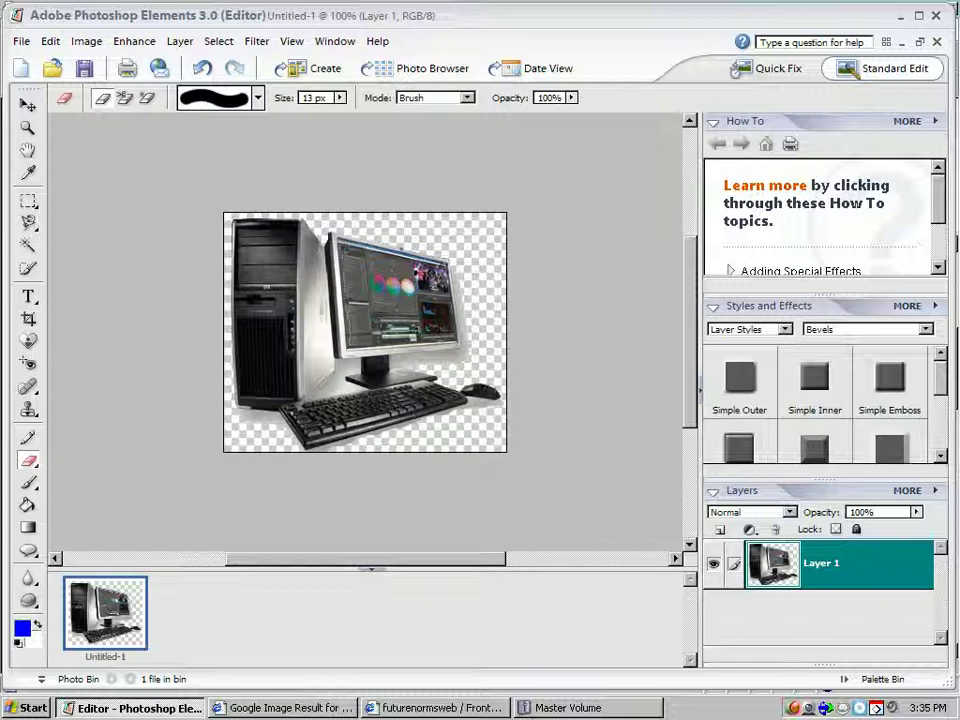
{"action": "left_click", "coordinate": [86, 41]}
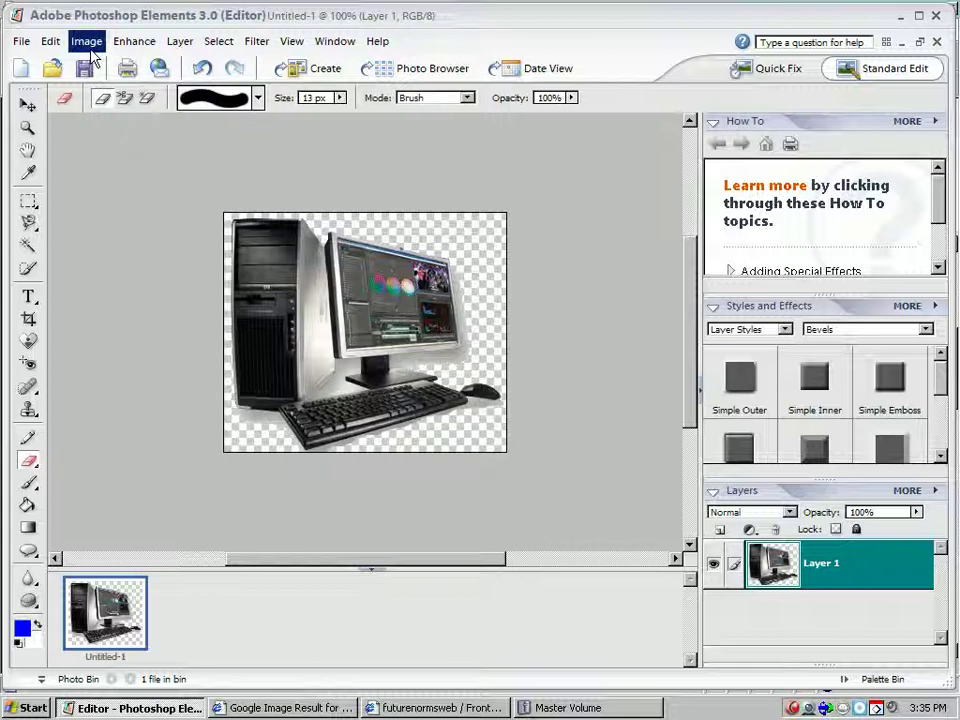
{"action": "mouse_move", "coordinate": [118, 152]}
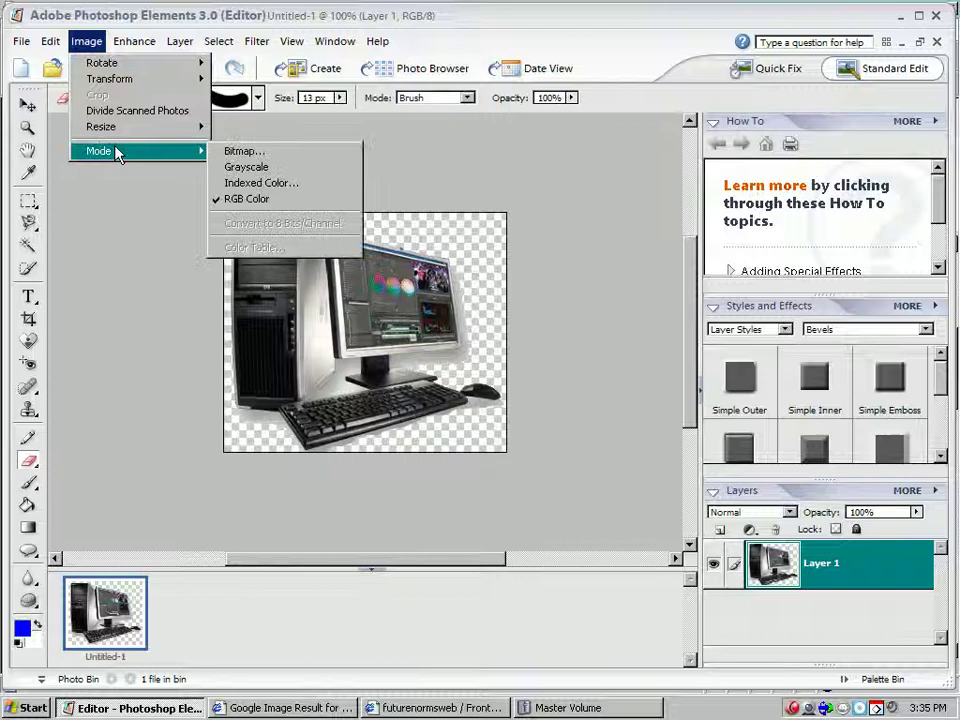
{"action": "left_click", "coordinate": [300, 200]}
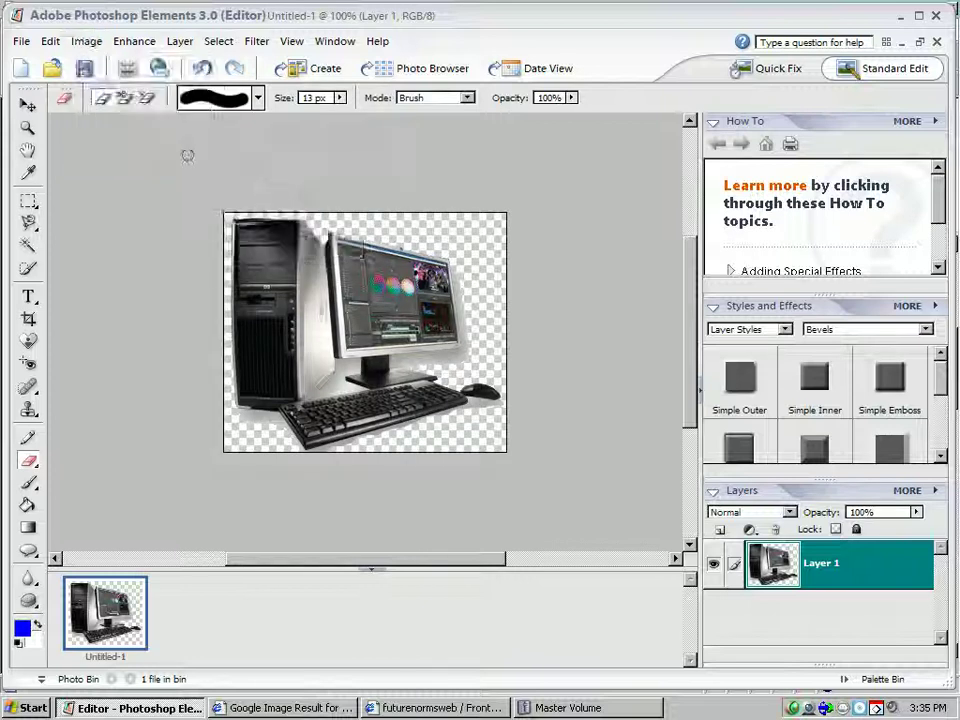
Change the document width from 4.181 to 2 inches in Image Size, giving 144 x 122 pixels
{"action": "left_click", "coordinate": [76, 41]}
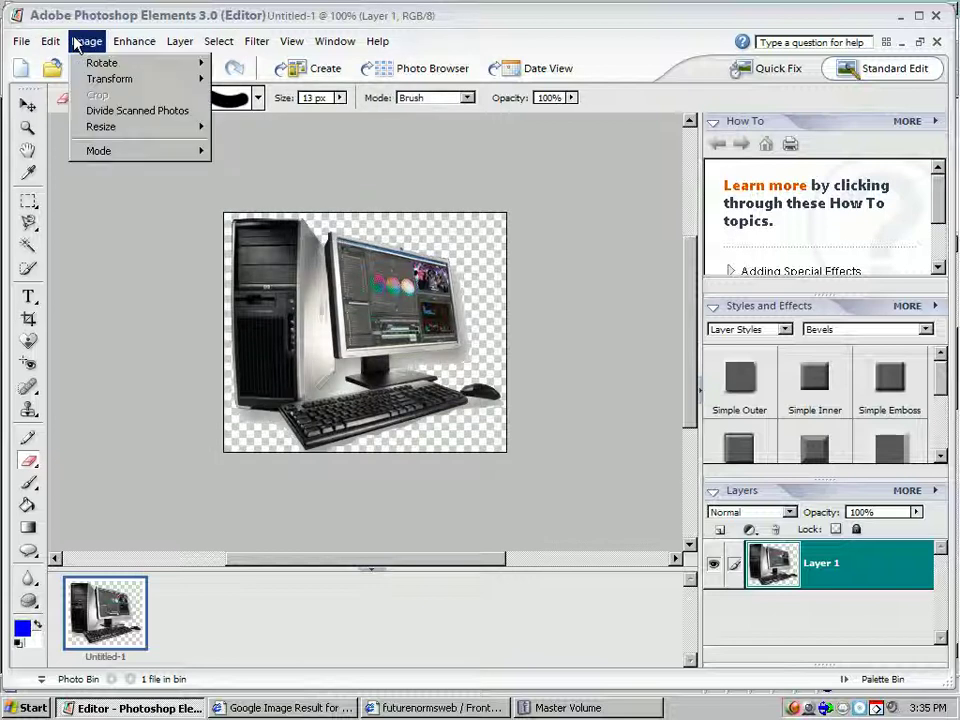
{"action": "mouse_move", "coordinate": [119, 132]}
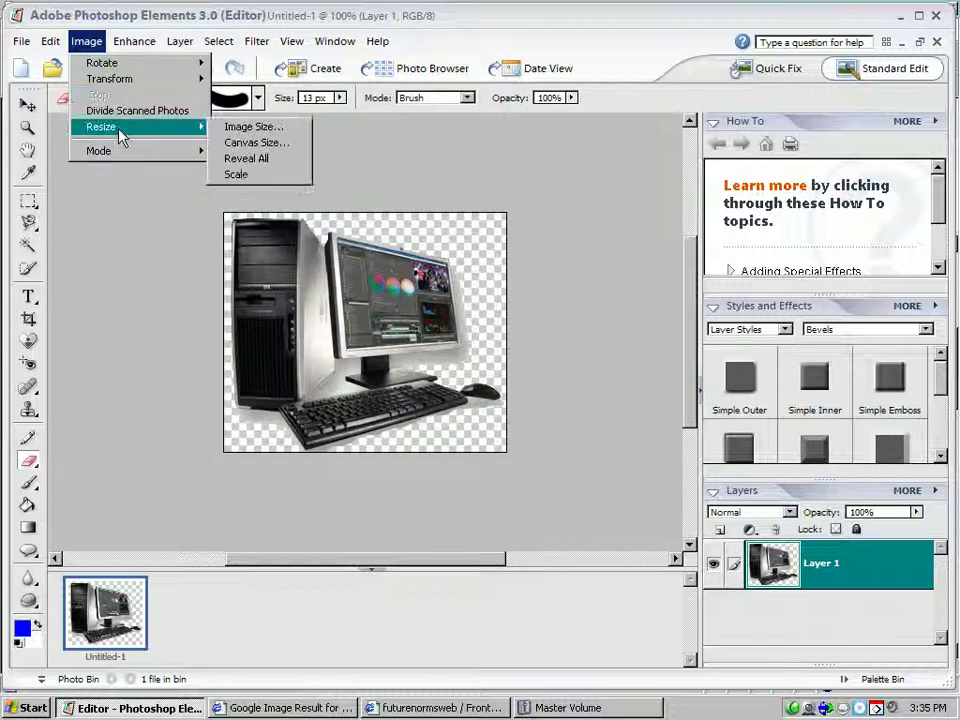
{"action": "left_click", "coordinate": [300, 132]}
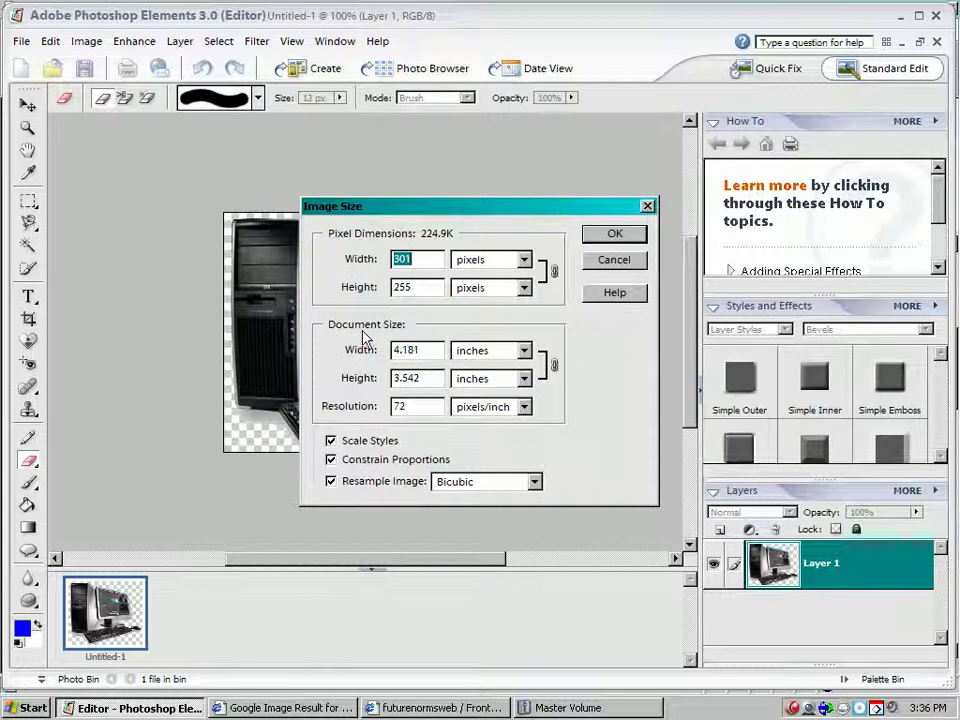
{"action": "left_click", "coordinate": [428, 352]}
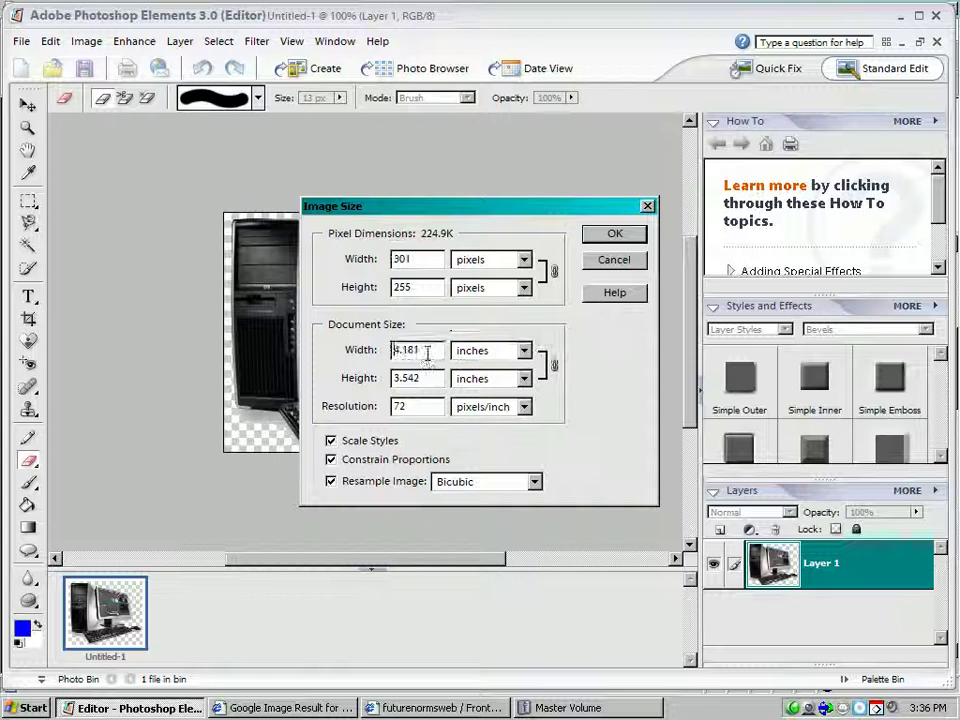
{"action": "left_click_drag", "start_coordinate": [432, 350], "coordinate": [369, 354]}
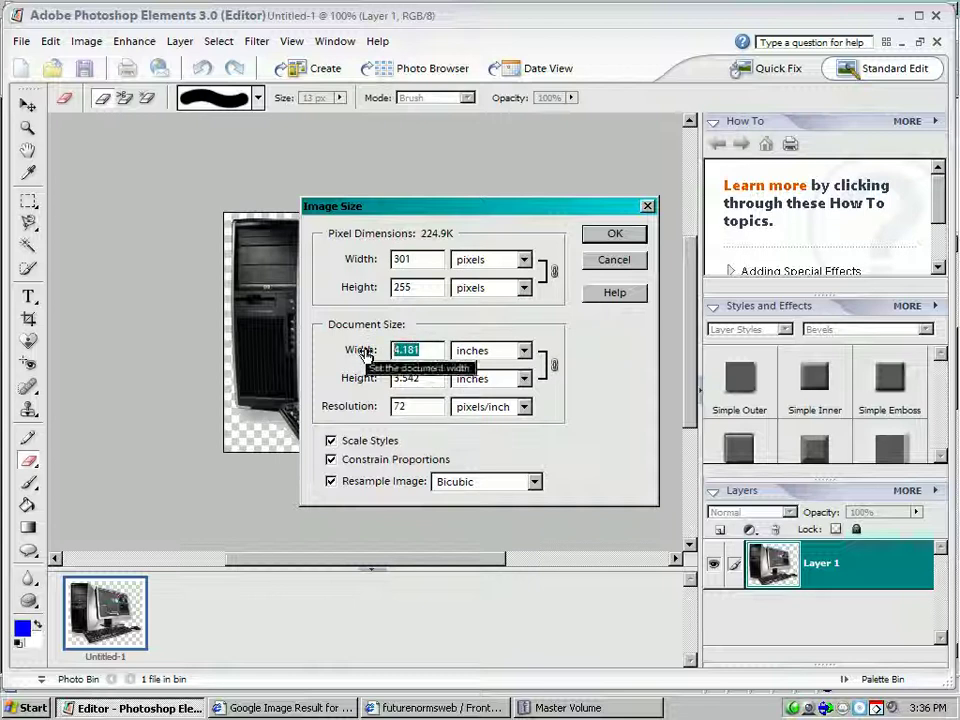
{"action": "type", "text": "2"}
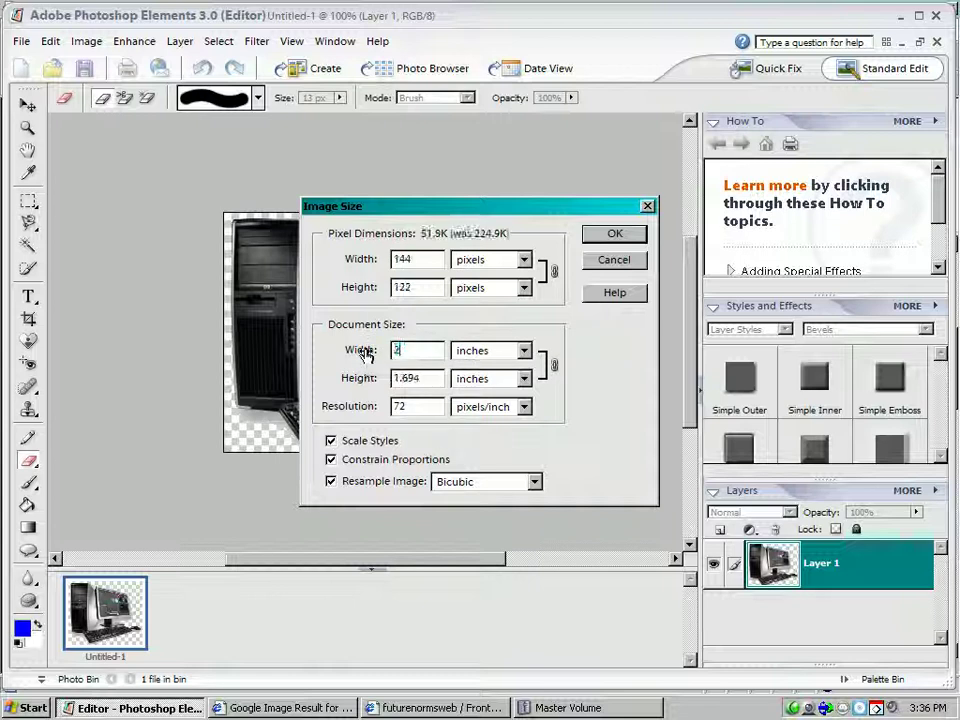
{"action": "left_click", "coordinate": [598, 240]}
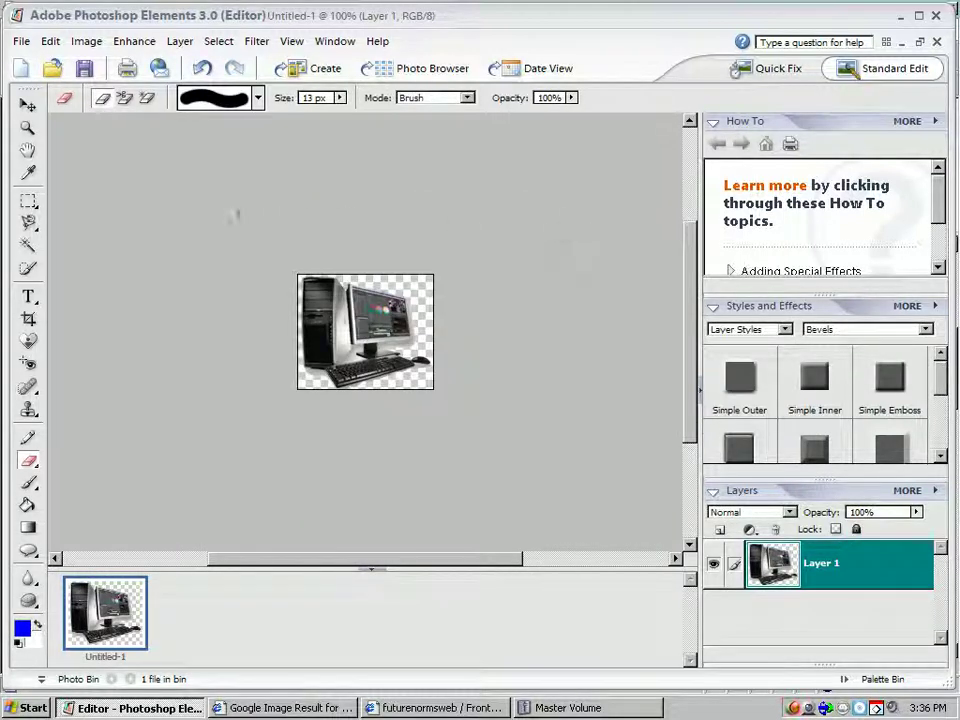
Preview Untitled-1 in Save for Web as a 12K transparent GIF at 144 x 122 pixels
{"action": "left_click", "coordinate": [21, 42]}
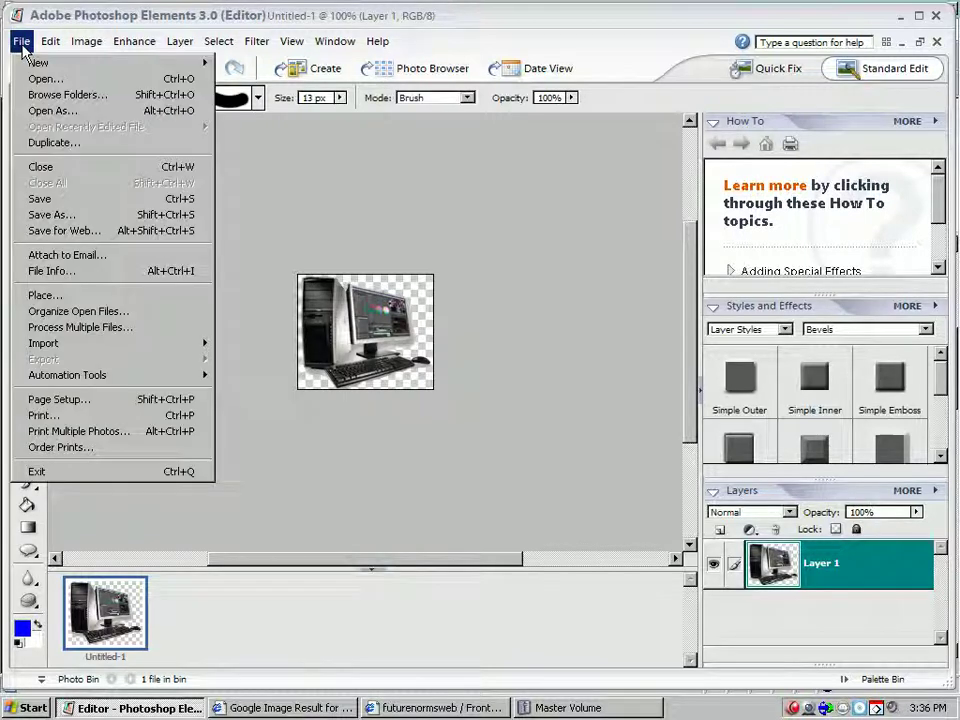
{"action": "left_click", "coordinate": [101, 231]}
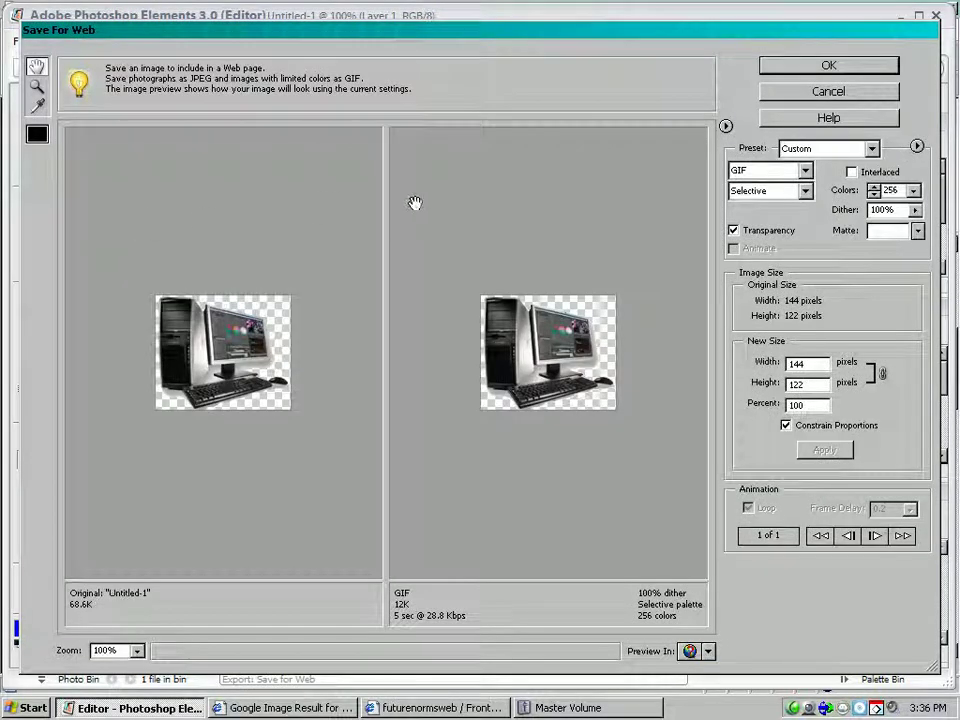
Save the GIF as 'computer' in the 1-Tech folder on the personal network drive
{"action": "left_click", "coordinate": [772, 66]}
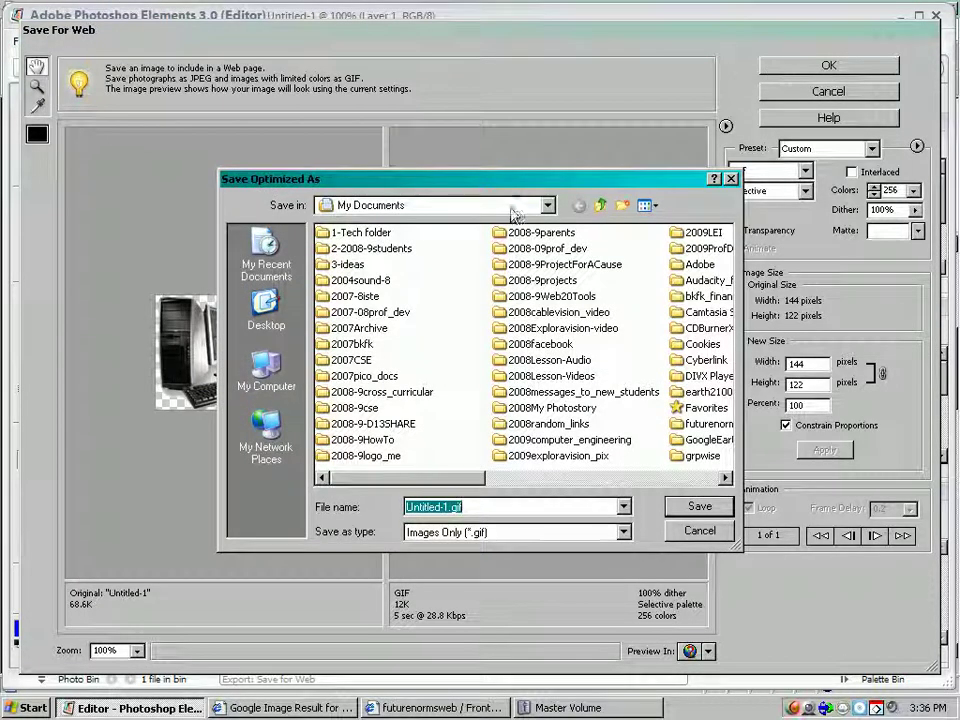
{"action": "left_click", "coordinate": [546, 205]}
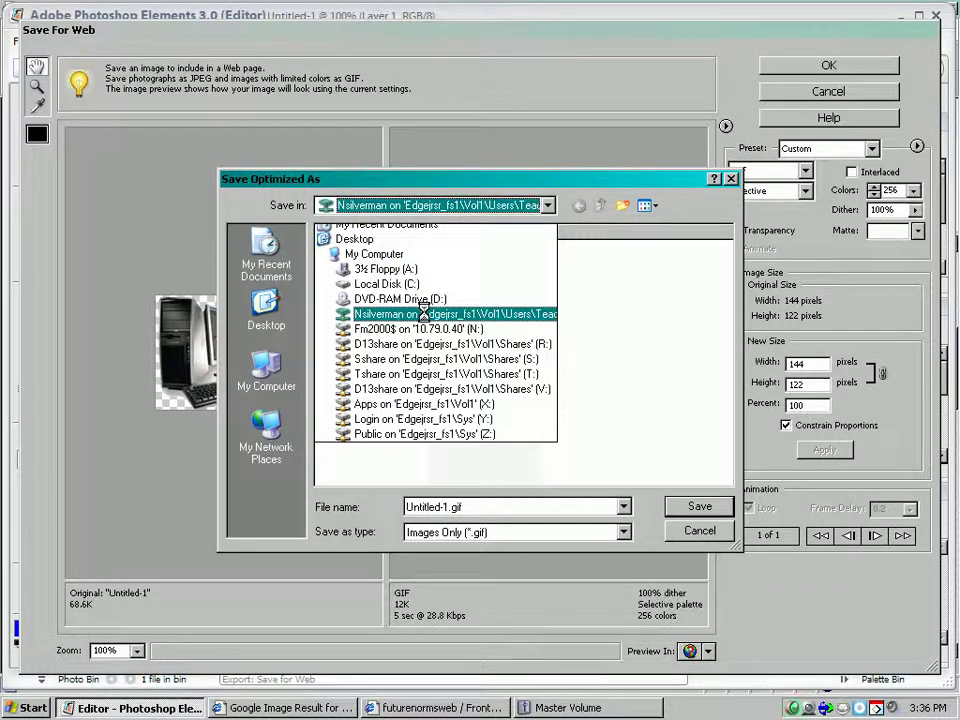
{"action": "left_click", "coordinate": [427, 318]}
{"action": "left_click", "coordinate": [357, 236]}
{"action": "double_click", "coordinate": [357, 236]}
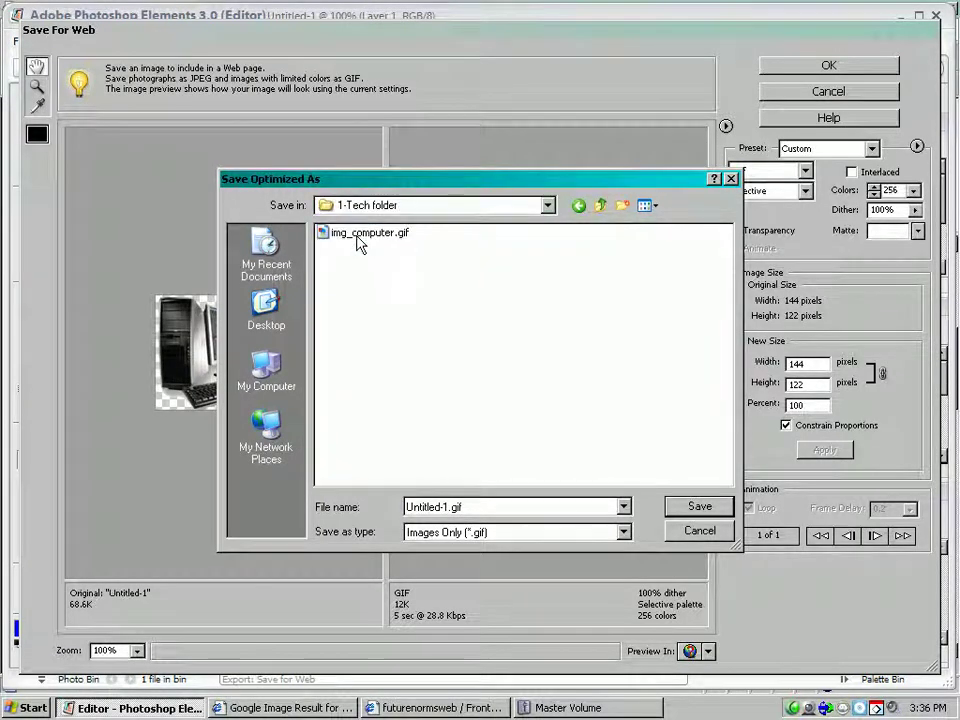
{"action": "left_click_drag", "start_coordinate": [490, 506], "coordinate": [390, 512]}
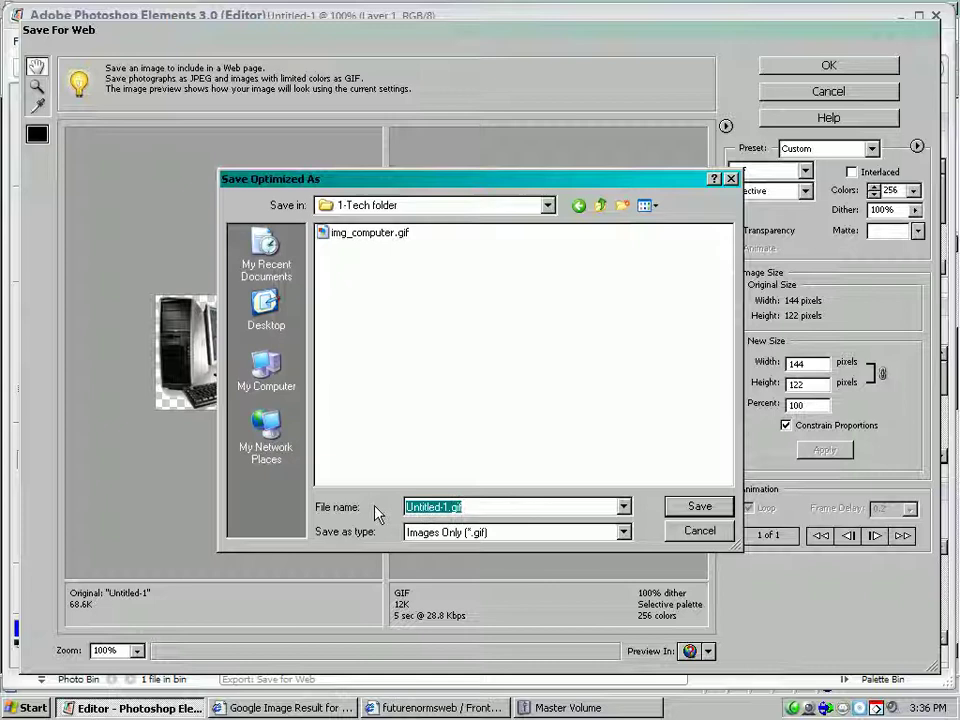
{"action": "type", "text": "comput"}
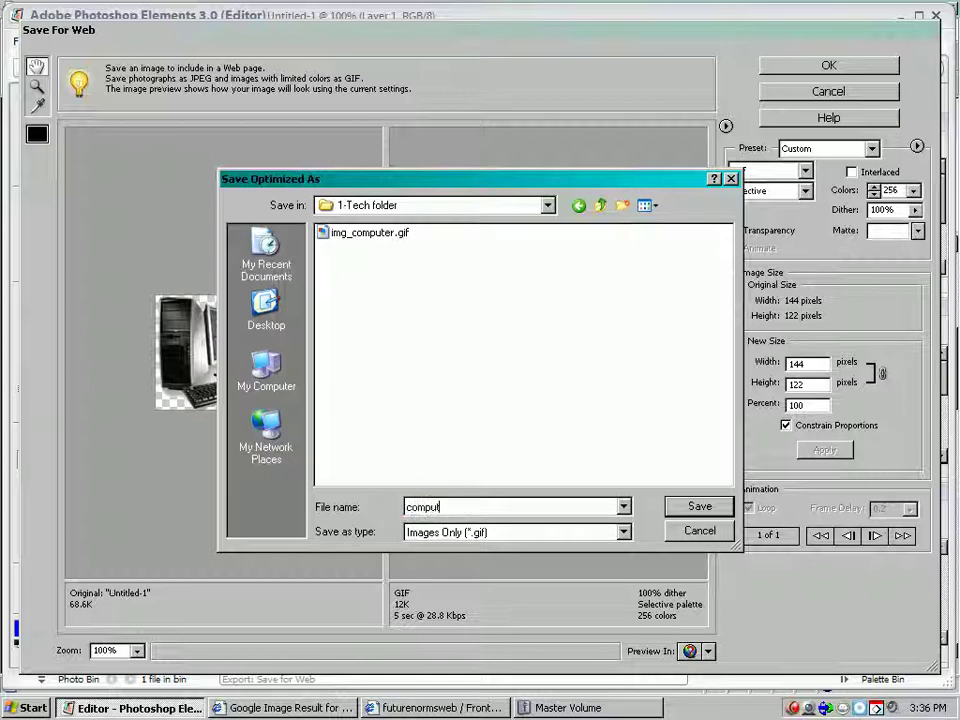
{"action": "type", "text": "eer"}
{"action": "key", "text": "BackSpace"}
{"action": "left_click", "coordinate": [697, 510]}
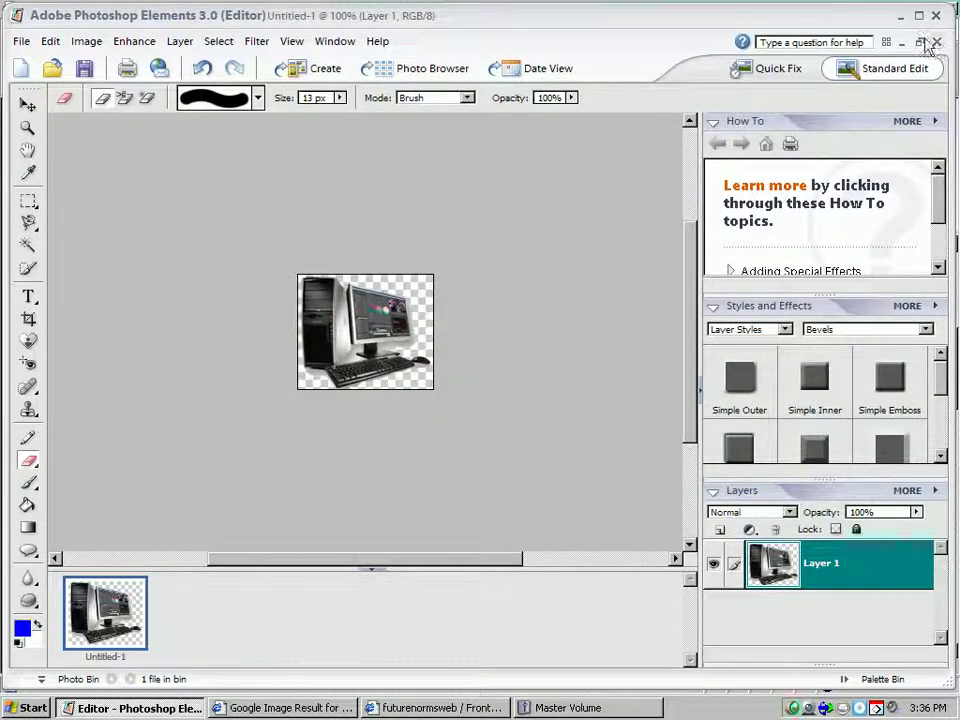
Minimize Photoshop Elements and the browser, then launch Microsoft Word from the desktop
{"action": "left_click", "coordinate": [901, 16]}
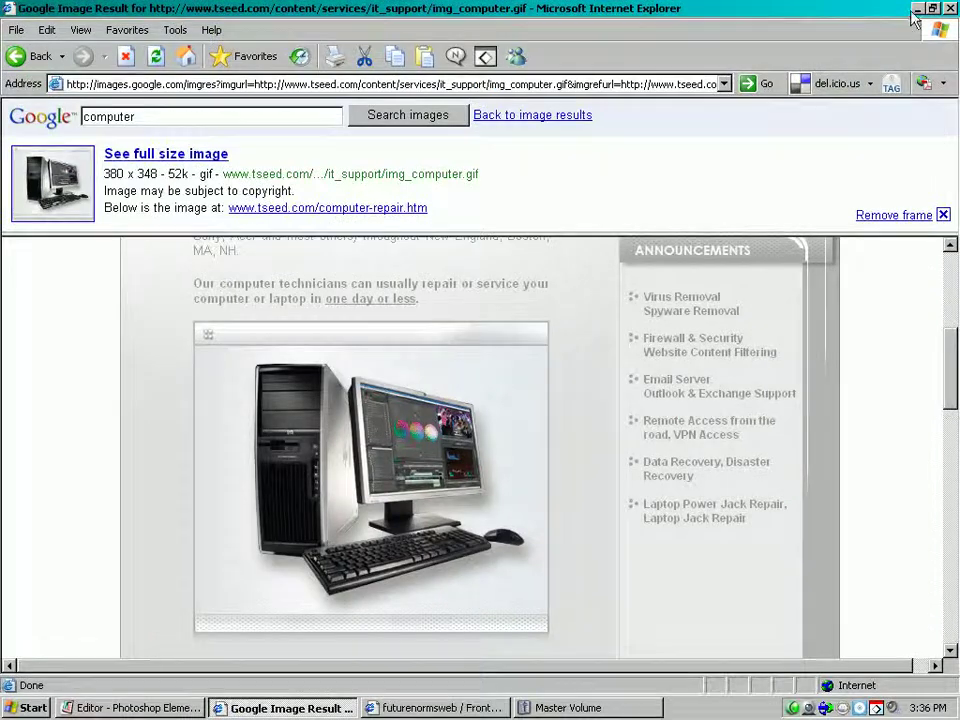
{"action": "left_click", "coordinate": [903, 10]}
{"action": "double_click", "coordinate": [255, 176]}
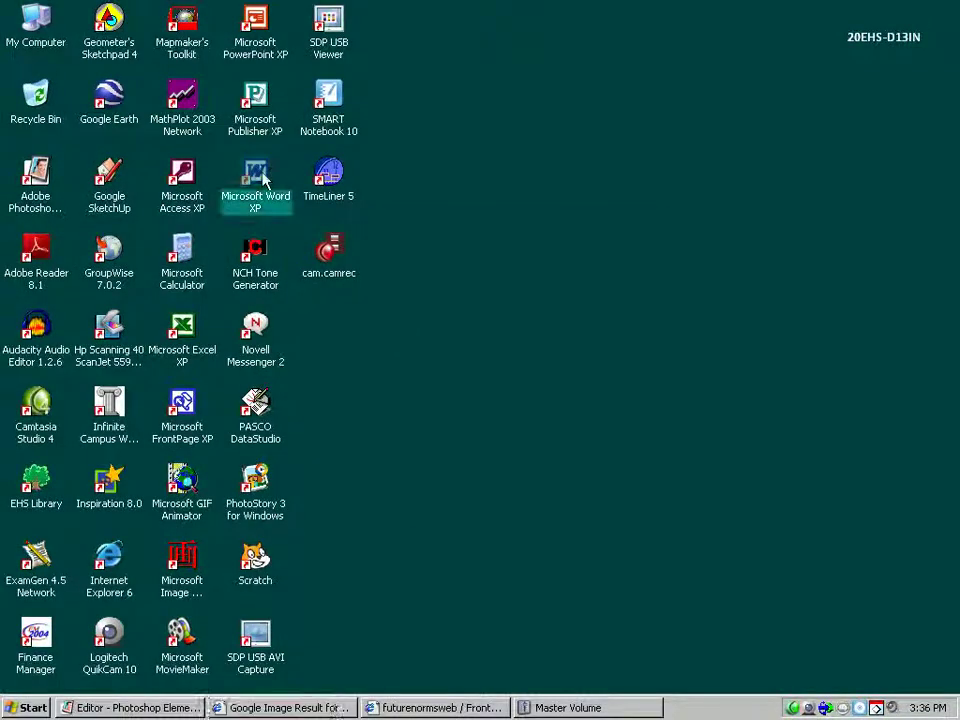
Insert computer.gif from the 1-Tech folder on the network drive into Document1
{"action": "left_click", "coordinate": [126, 29]}
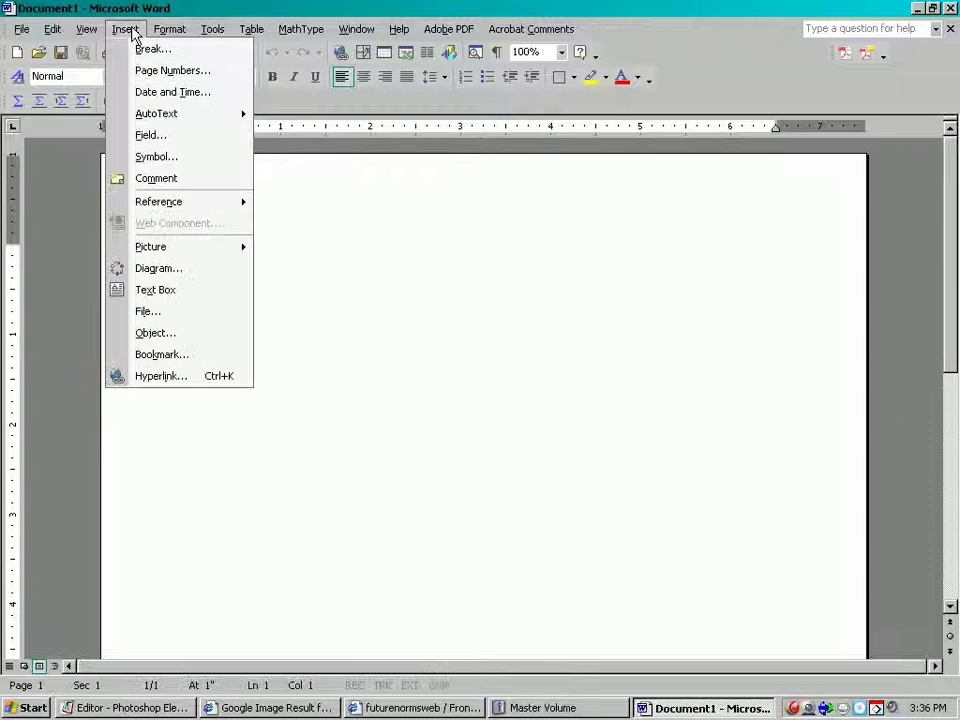
{"action": "mouse_move", "coordinate": [180, 253]}
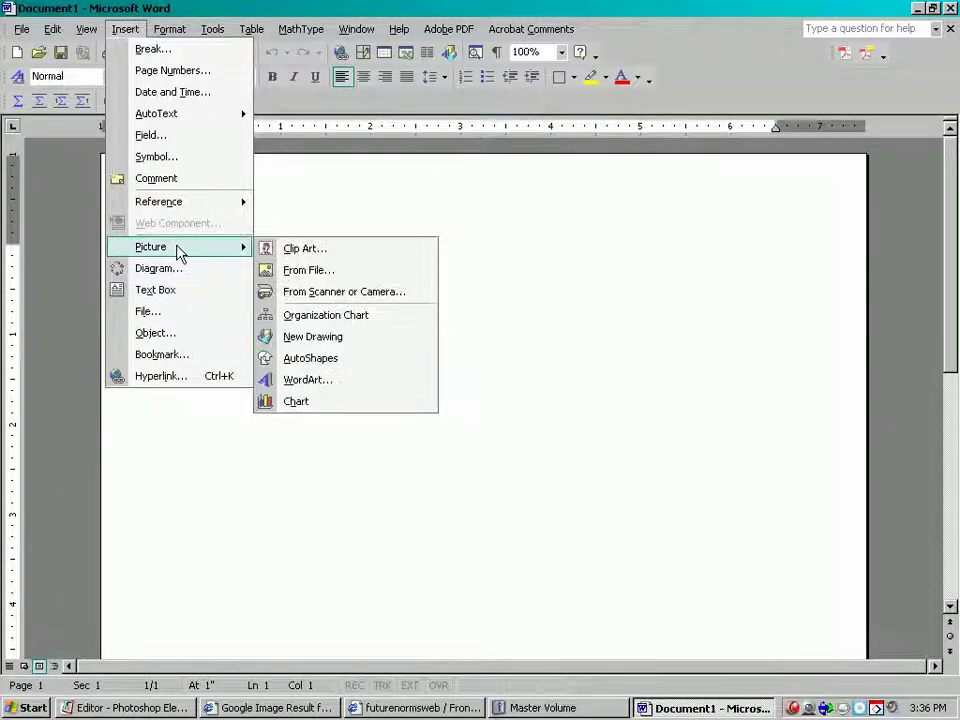
{"action": "left_click", "coordinate": [358, 272]}
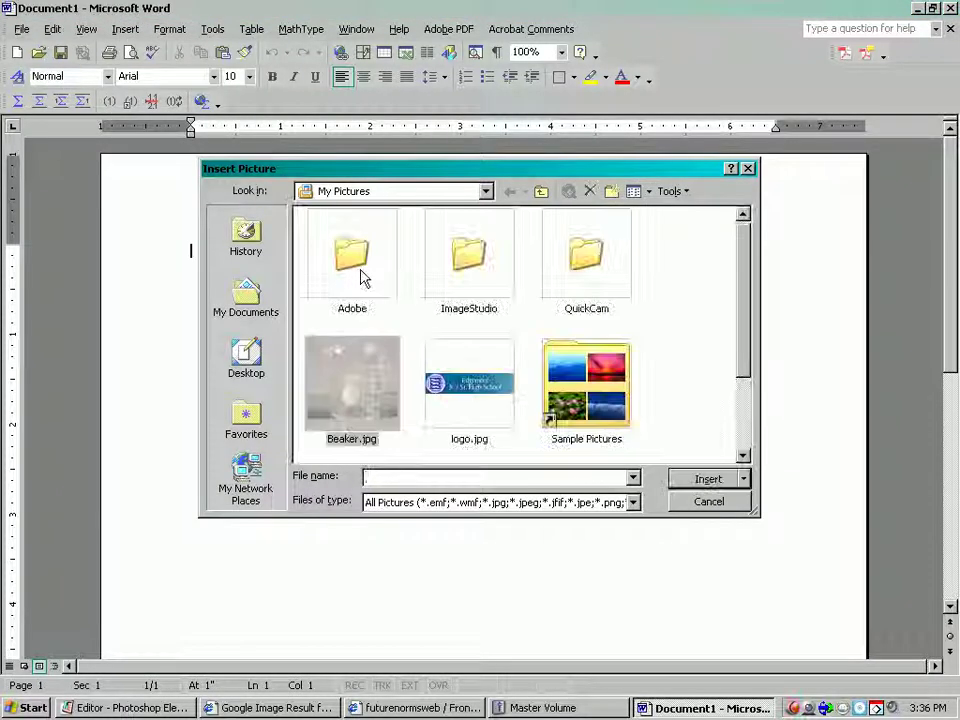
{"action": "left_click", "coordinate": [487, 191]}
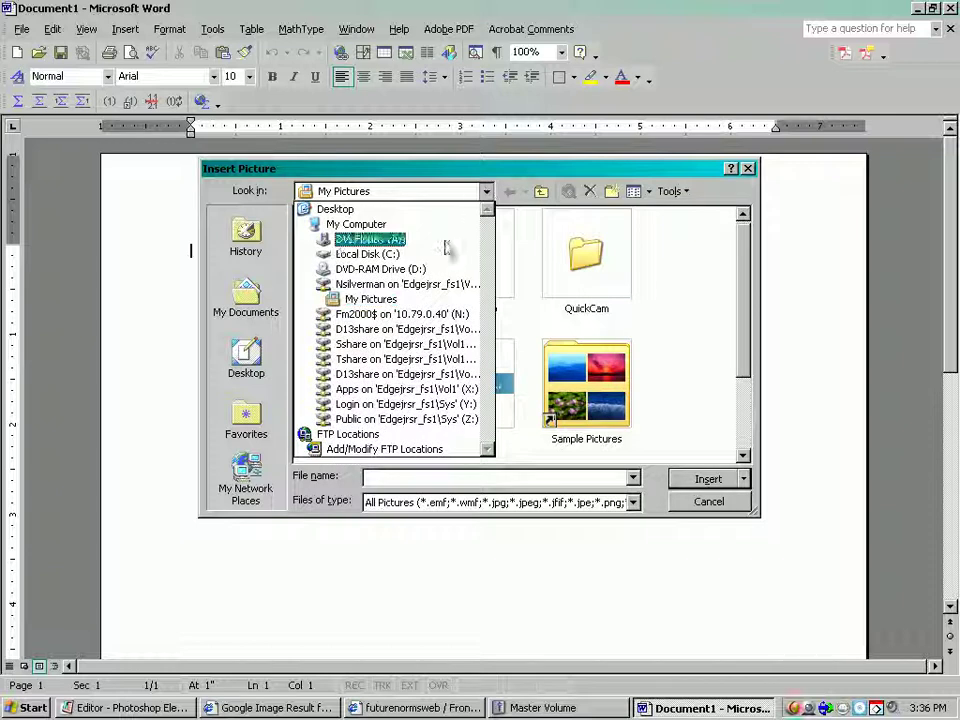
{"action": "left_click", "coordinate": [427, 284]}
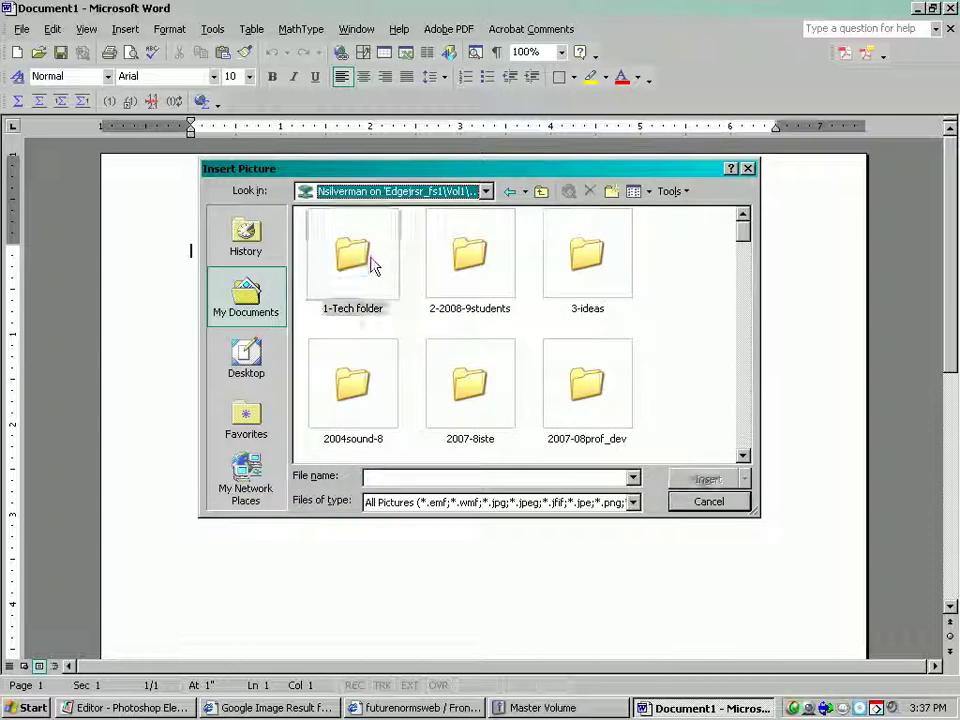
{"action": "double_click", "coordinate": [373, 260]}
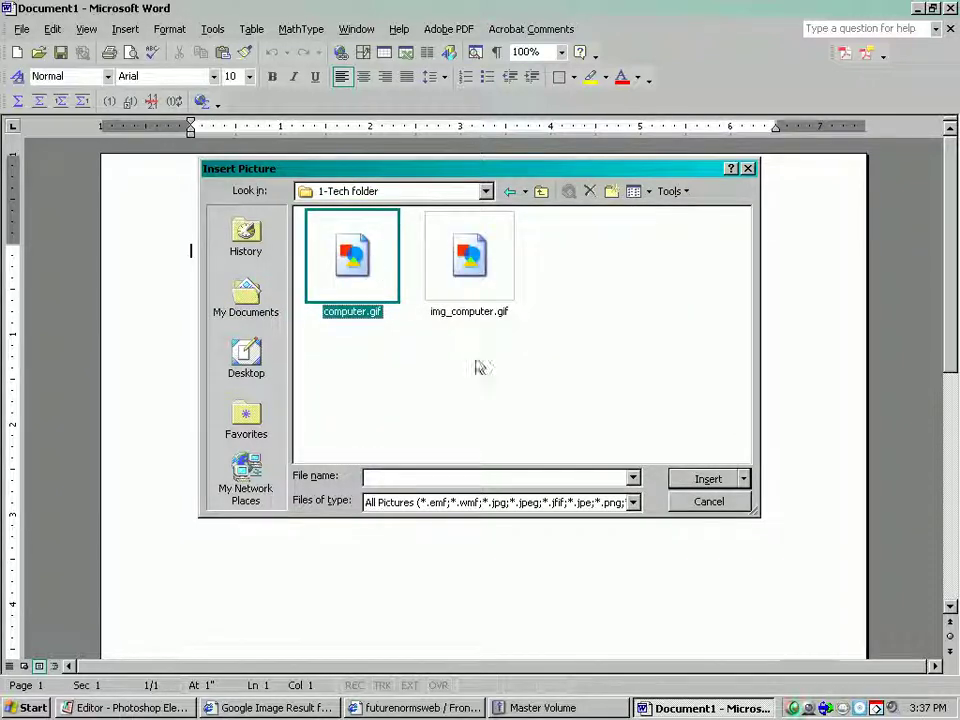
{"action": "left_click", "coordinate": [690, 479]}
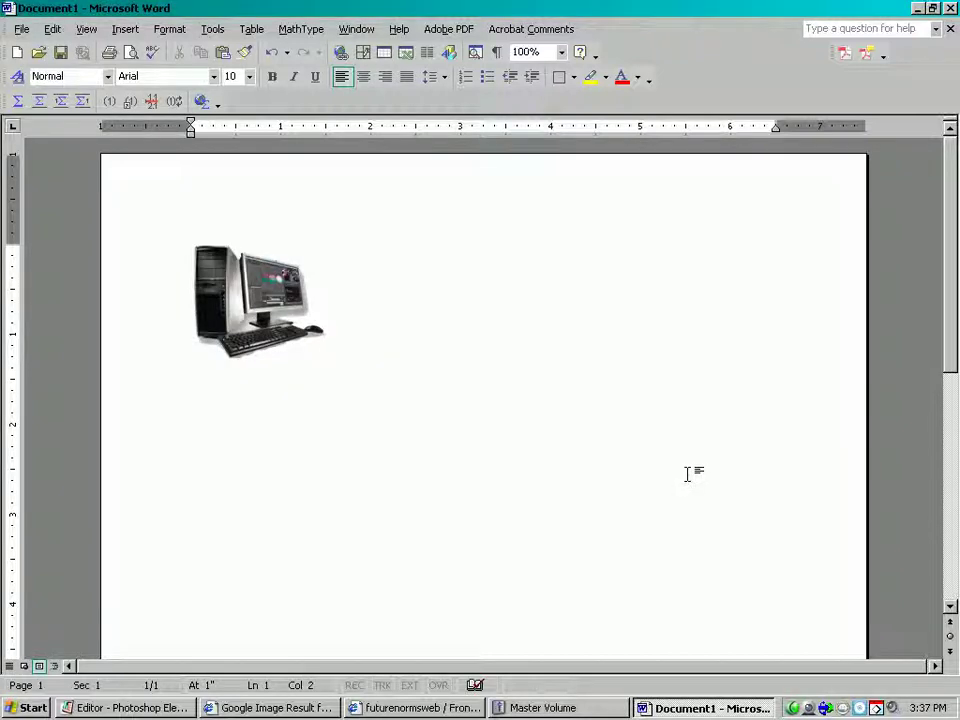